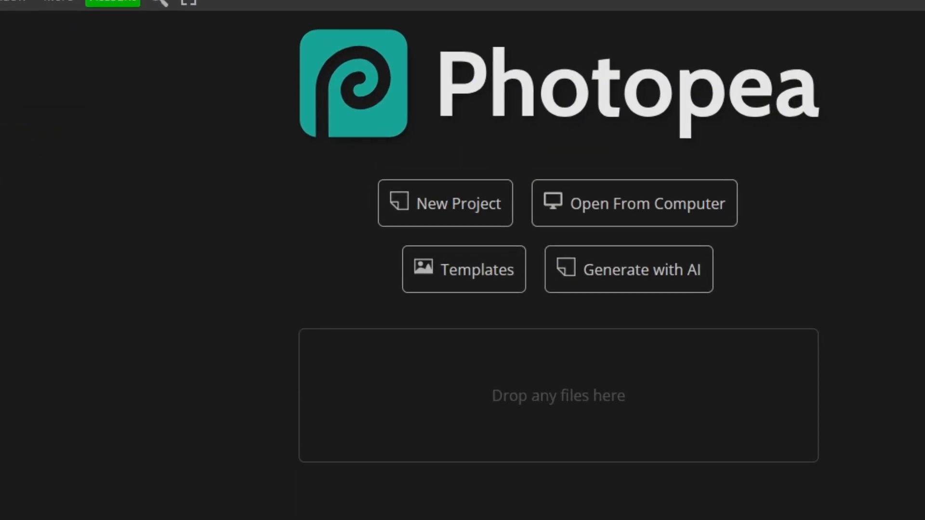
Start a new project with a width and height of 1000 pixels.
left_click(477, 232)
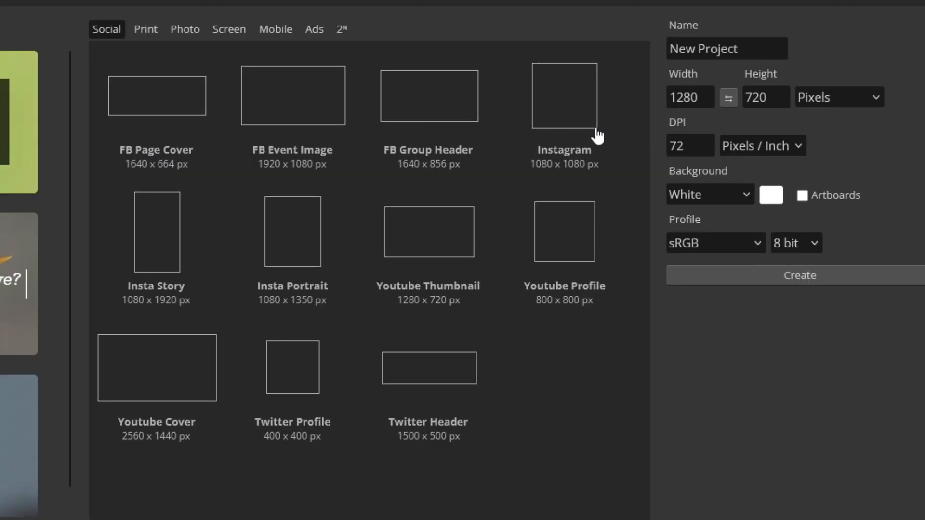
double_click(704, 97)
type("1000")
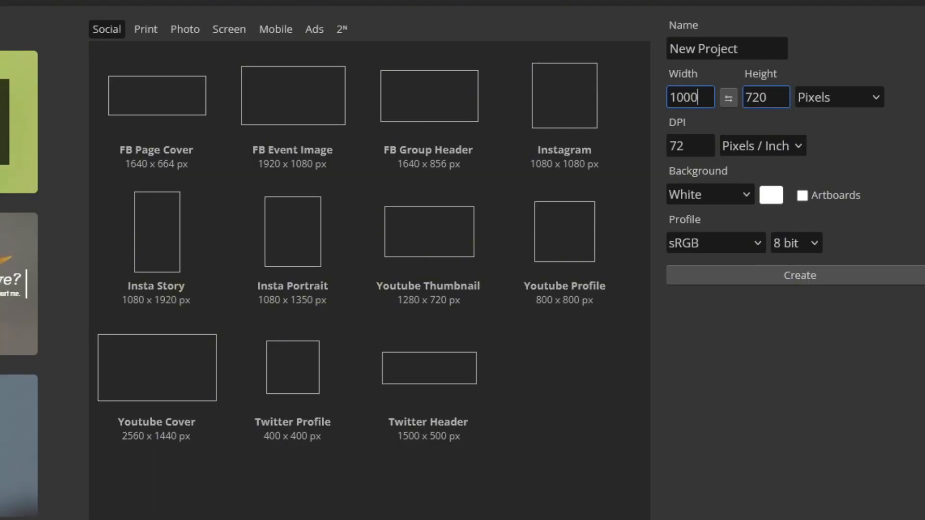
key("Tab")
type("1000")
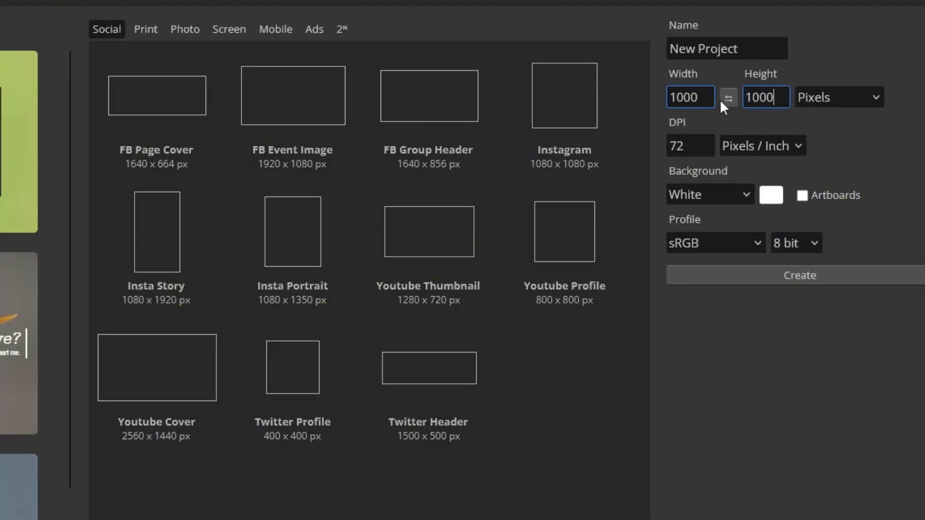
Name the project Zombie Clicker and create the document.
left_click(692, 54)
left_click_drag(692, 54, 601, 49)
type("Zombie Clicker")
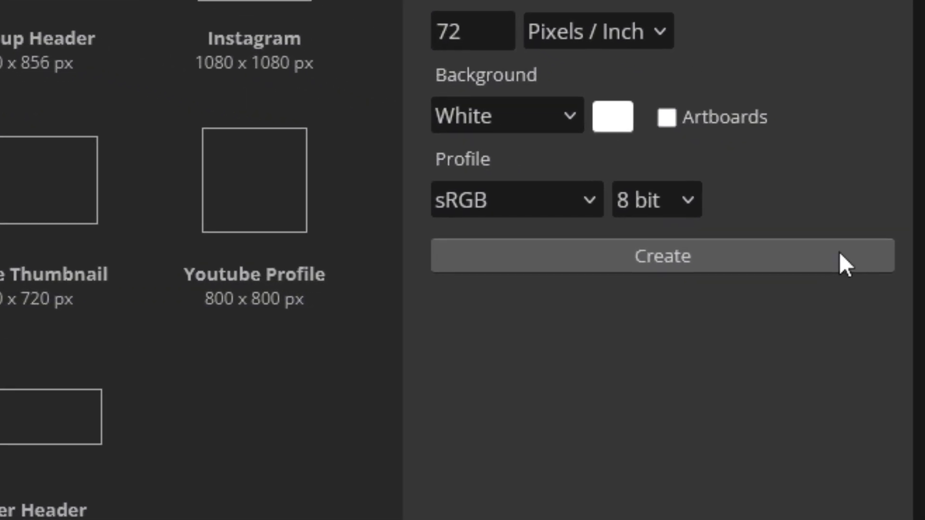
left_click(841, 256)
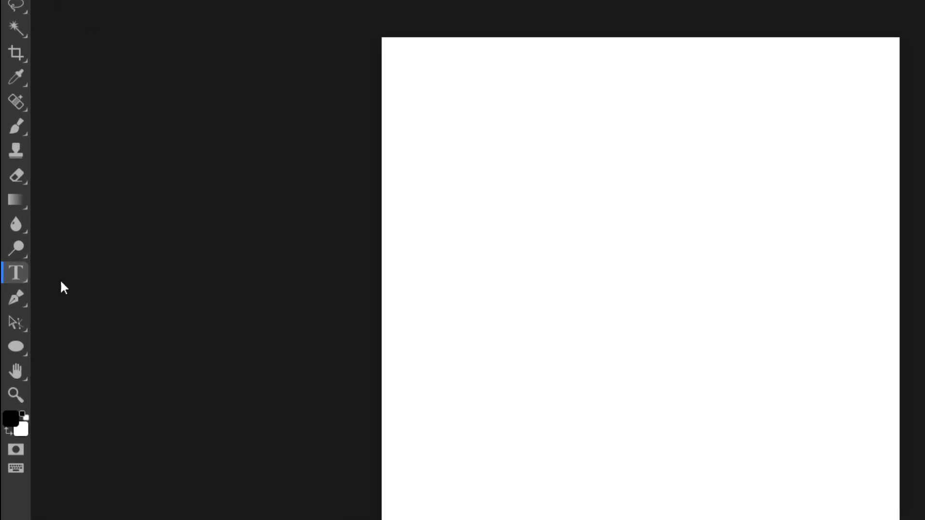
Add centre-aligned text reading ZOMBIE in the Baloo font on the canvas.
left_click(906, 256)
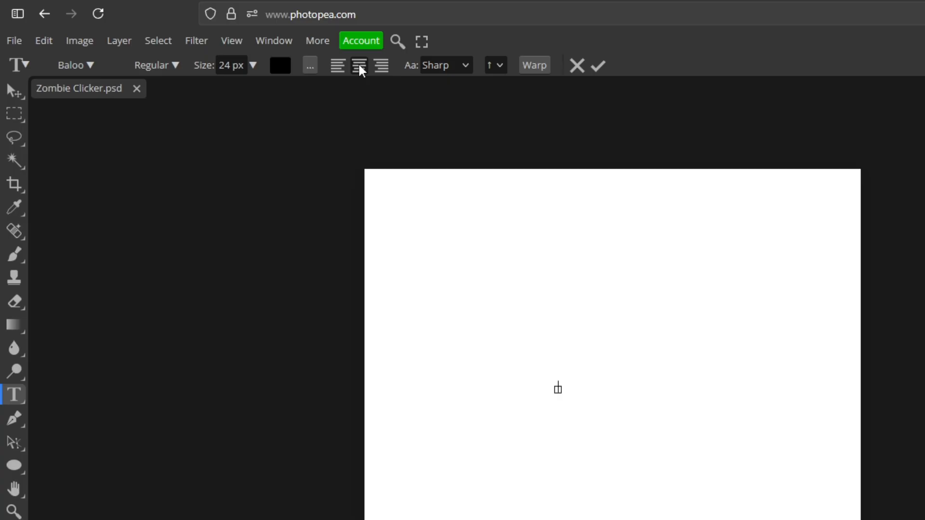
left_click(360, 68)
left_click(70, 65)
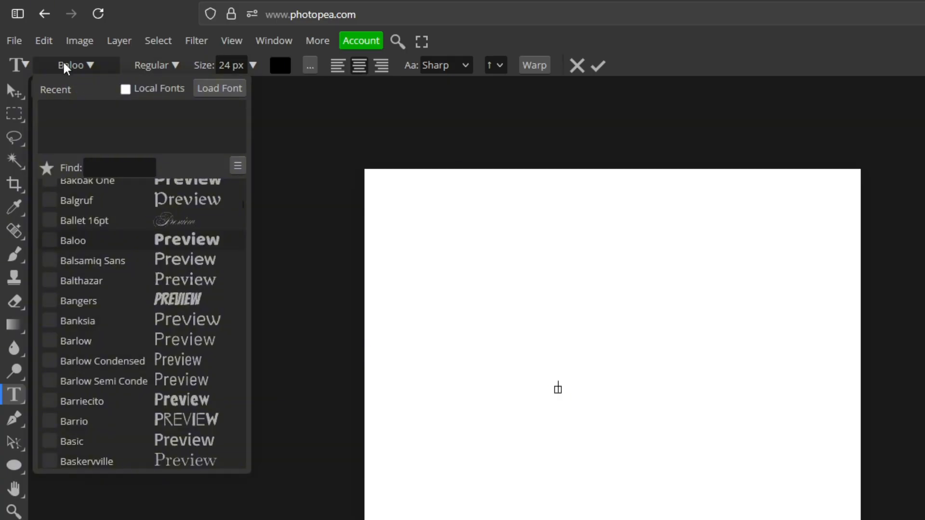
left_click(87, 244)
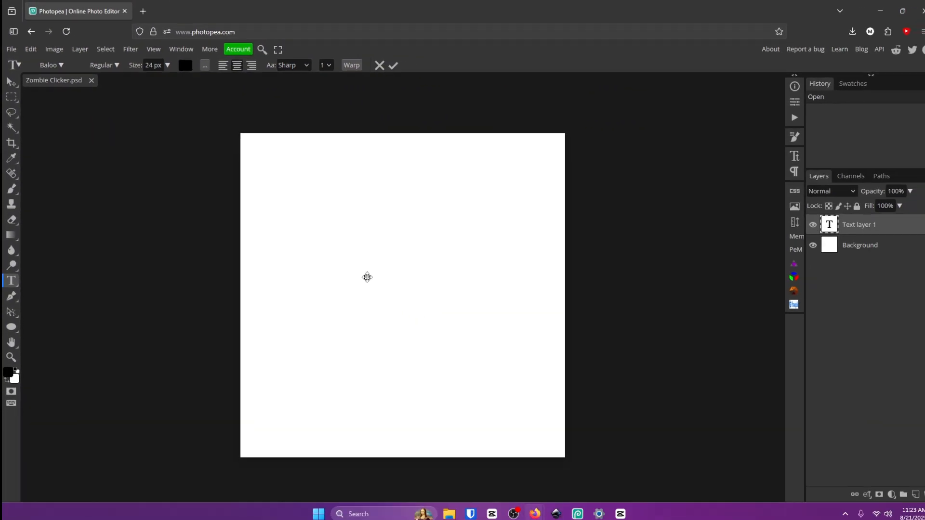
type("ZOMBIE")
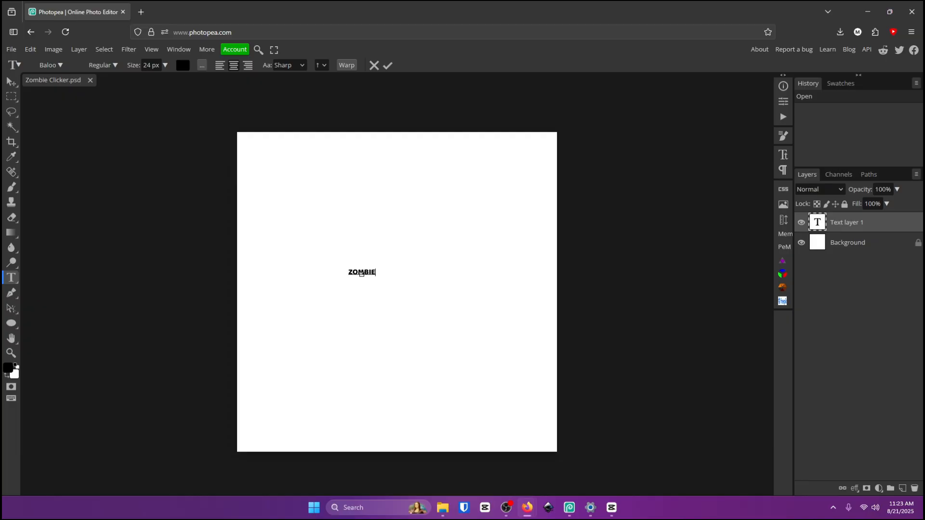
left_click(388, 65)
Scale the ZOMBIE text up to about 749% and move it to the middle of the canvas.
key("ctrl+t")
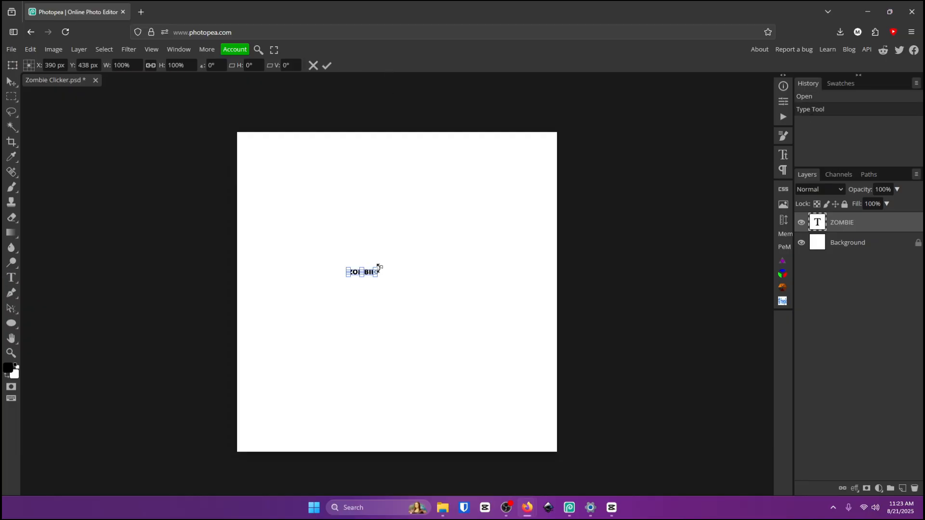
left_click_drag(380, 274, 551, 269)
left_click_drag(460, 277, 426, 268)
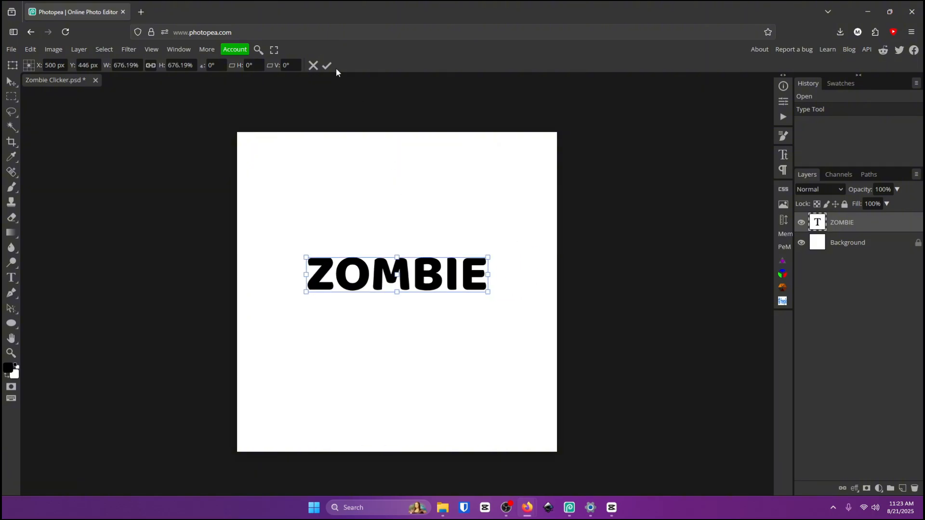
left_click(327, 65)
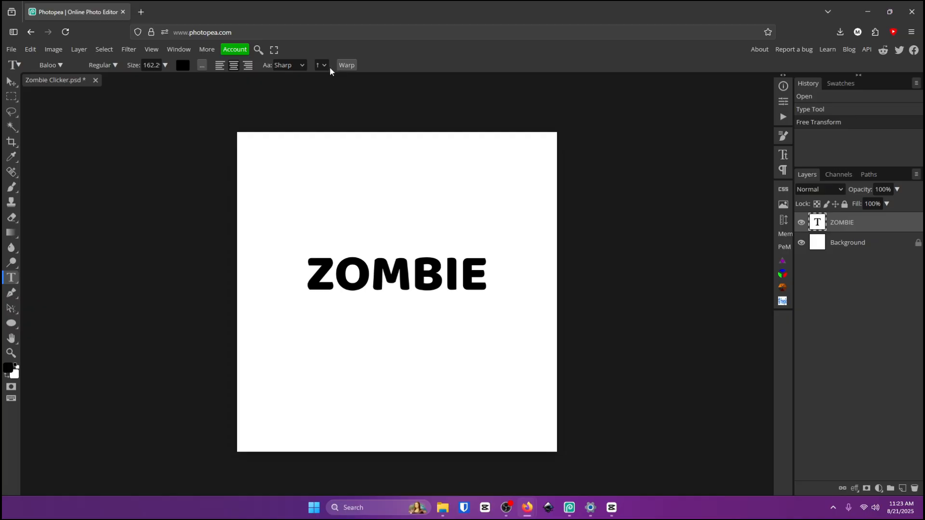
Duplicate the ZOMBIE text layer and move the copy just below the original.
key("ctrl+j")
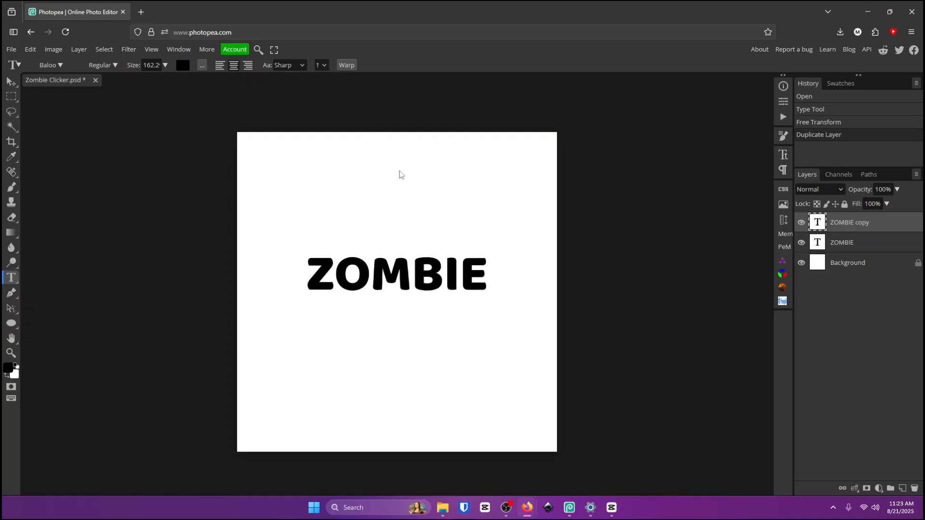
left_click(11, 82)
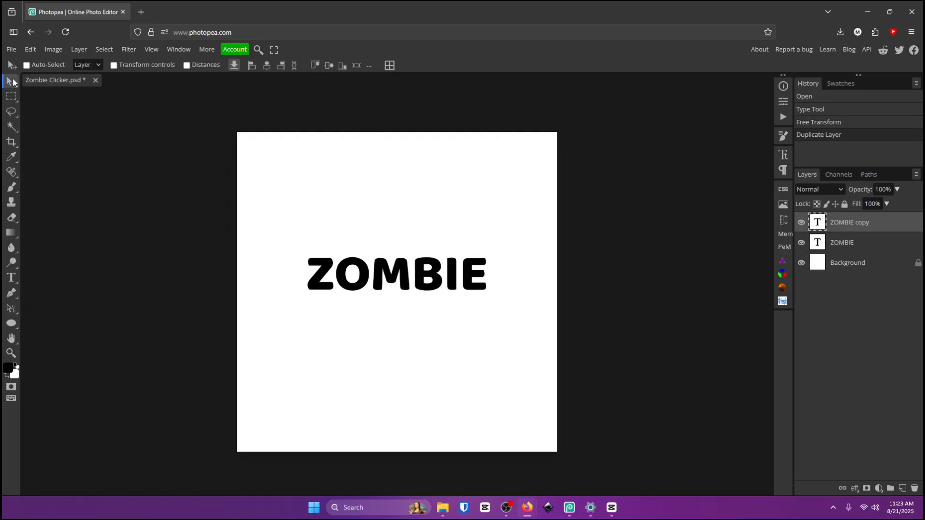
left_click_drag(441, 274, 429, 311)
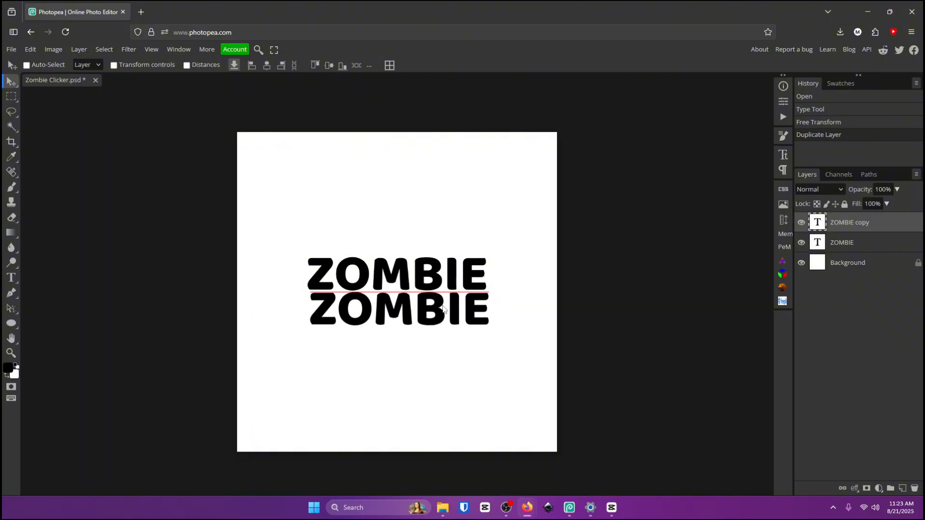
Replace the copied layer's text with CLICKER.
double_click(401, 311)
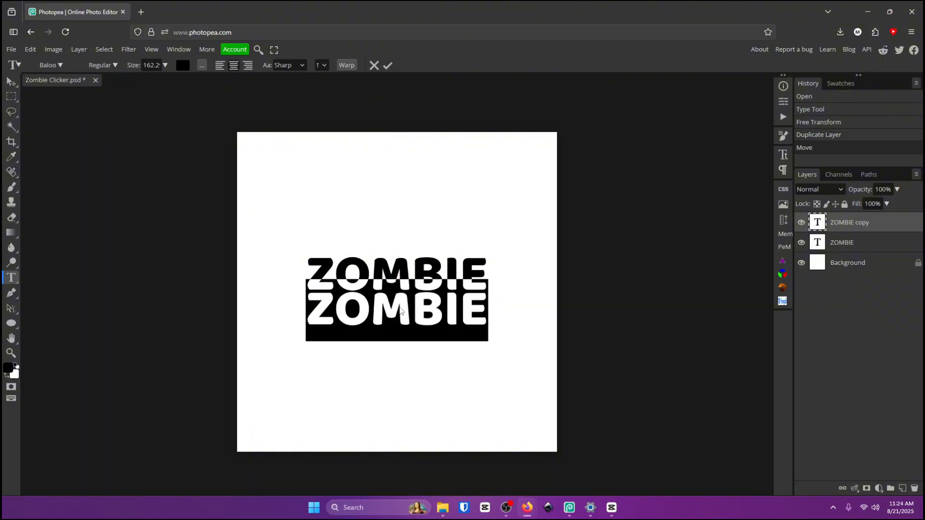
type("CLICKER")
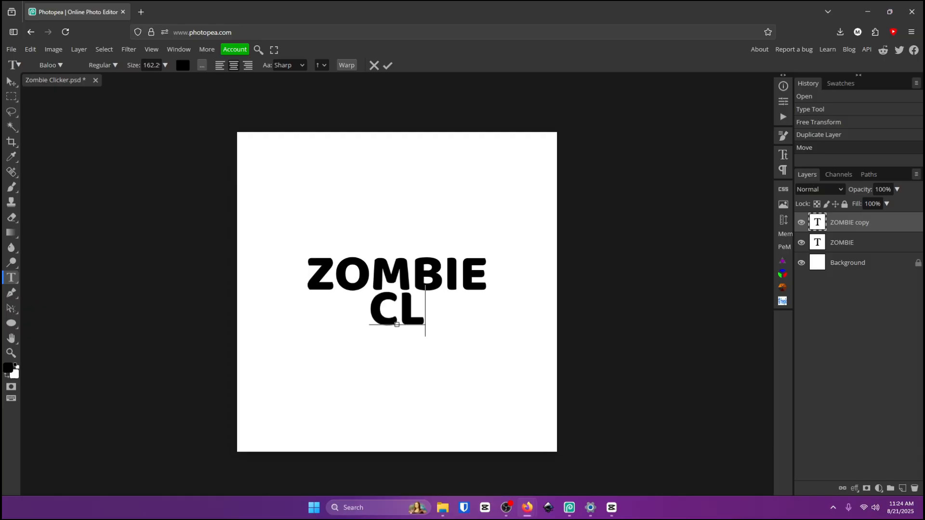
left_click(387, 65)
Add a Gradient Overlay to the ZOMBIE layer and set the gradient's left stop to dark green.
left_click(852, 249)
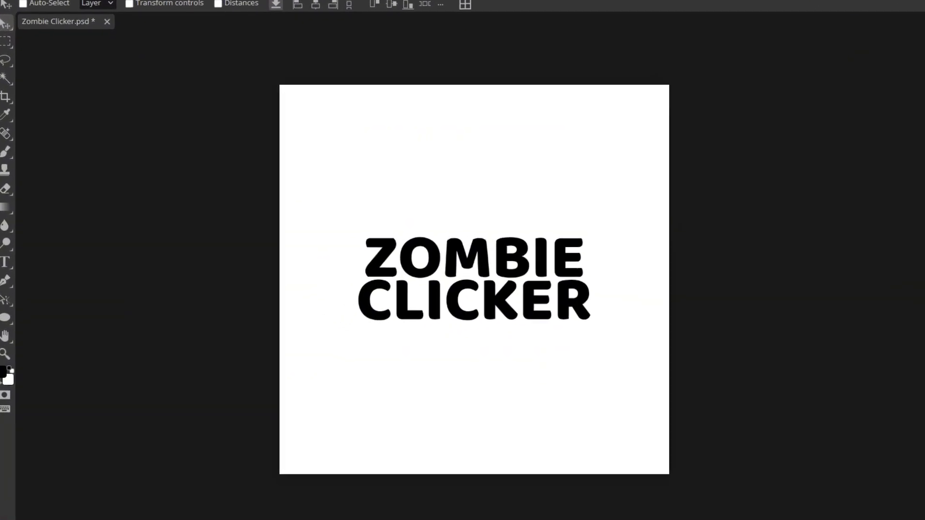
double_click(867, 243)
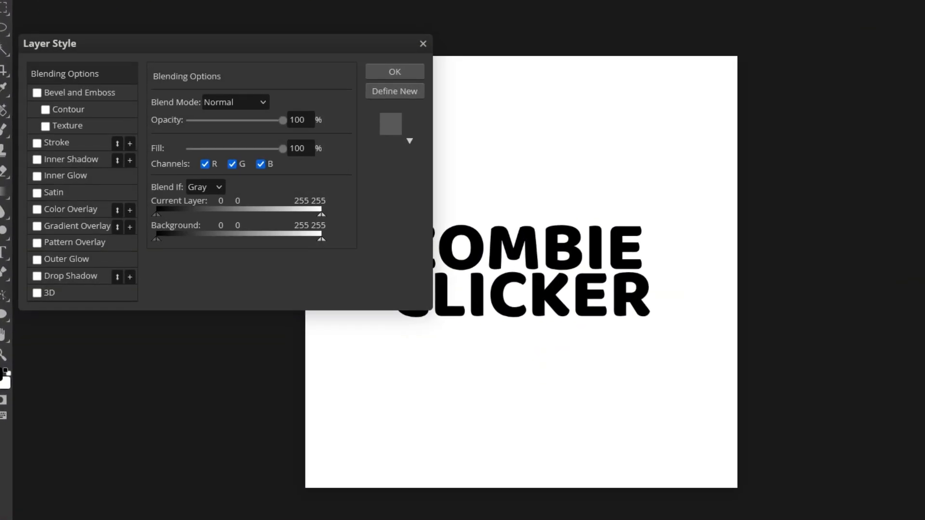
left_click(43, 226)
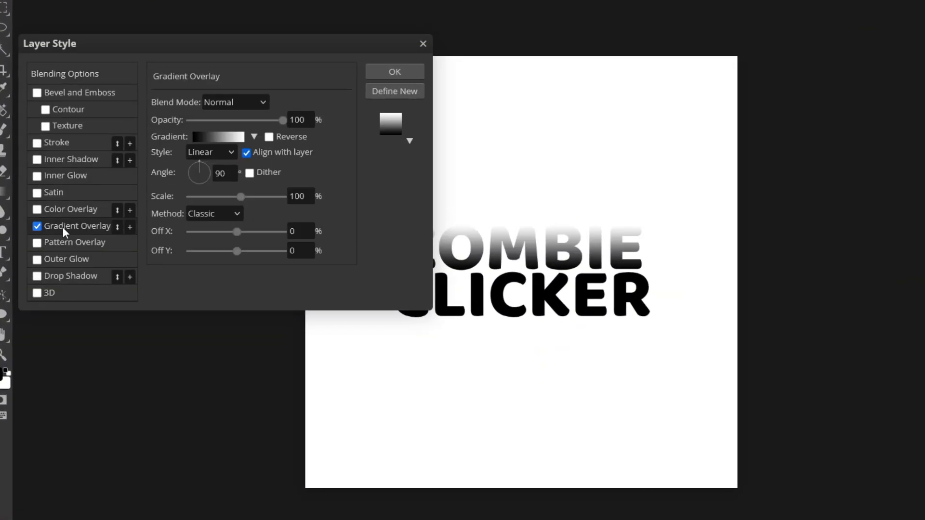
left_click(208, 137)
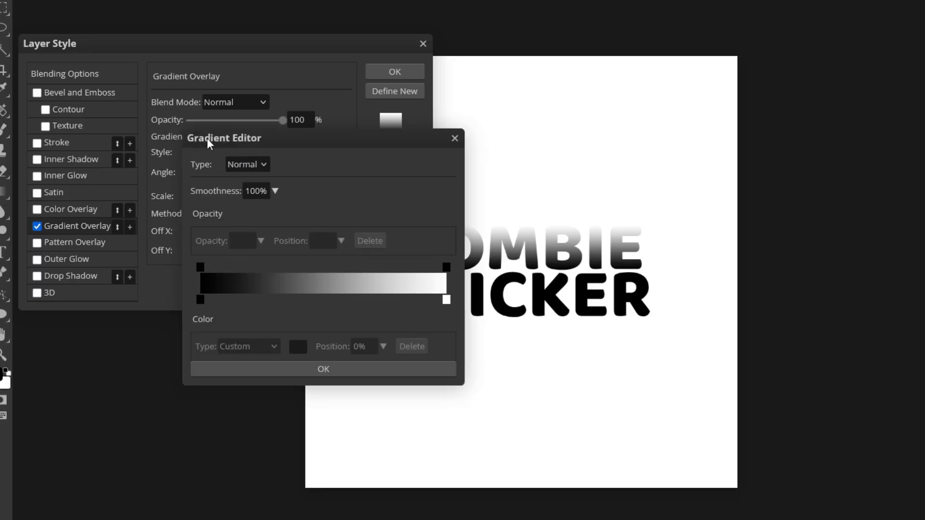
double_click(198, 300)
left_click_drag(415, 235, 249, 263)
mouse_move(279, 291)
left_mouse_down()
mouse_move(288, 337)
mouse_move(309, 363)
mouse_move(330, 357)
mouse_move(333, 381)
left_mouse_up()
left_click(401, 289)
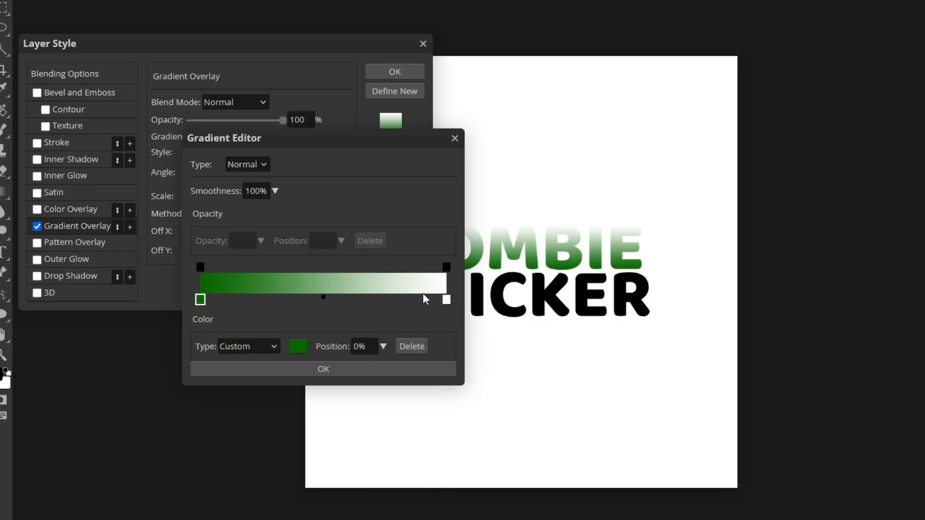
Set the gradient's right stop to bright green and confirm the gradient.
double_click(446, 303)
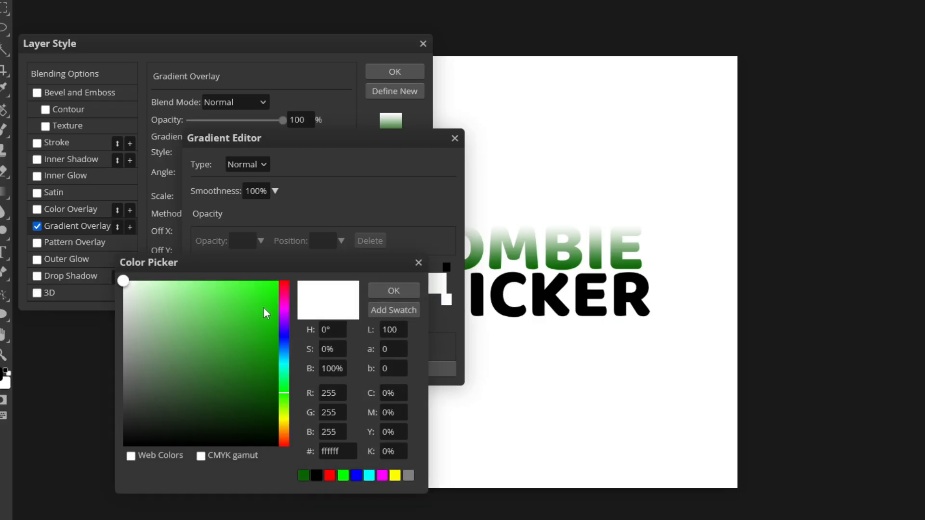
left_click_drag(263, 308, 319, 279)
left_click(401, 292)
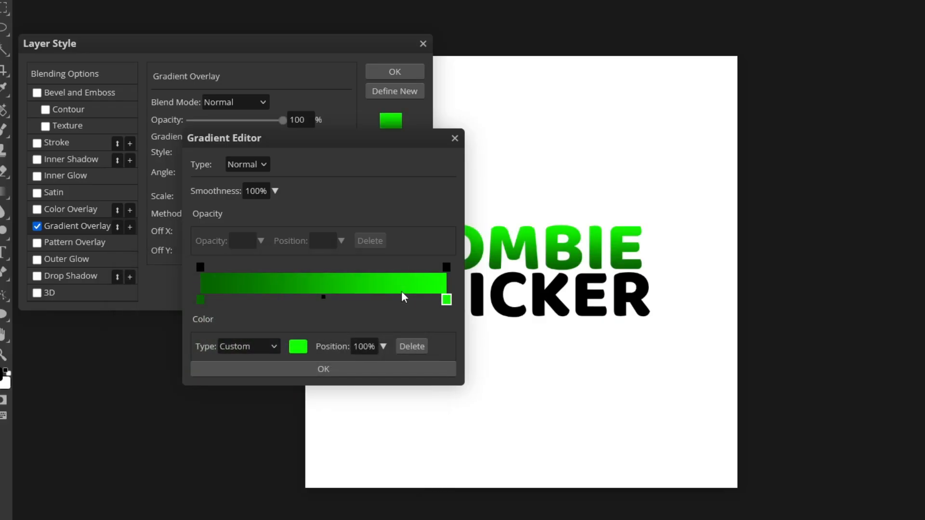
left_click(387, 367)
Enable the 3D effect on the ZOMBIE layer and set its angle to -90°.
left_click_drag(322, 43, 297, 25)
left_click(33, 249)
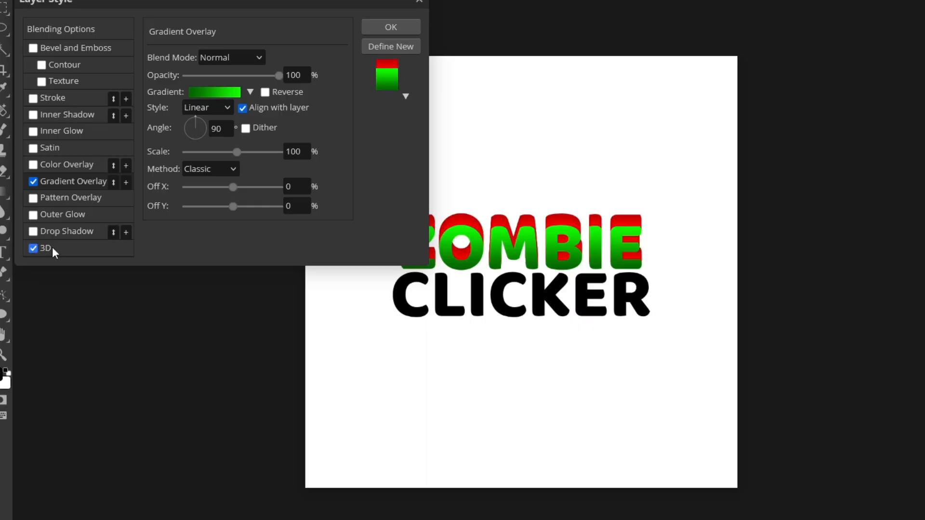
left_click(52, 247)
double_click(227, 98)
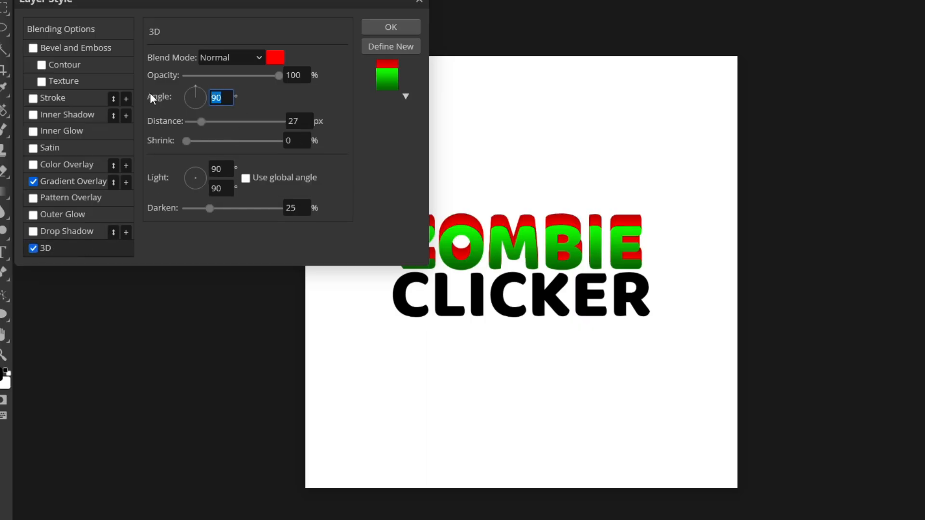
type("-90")
key("Return")
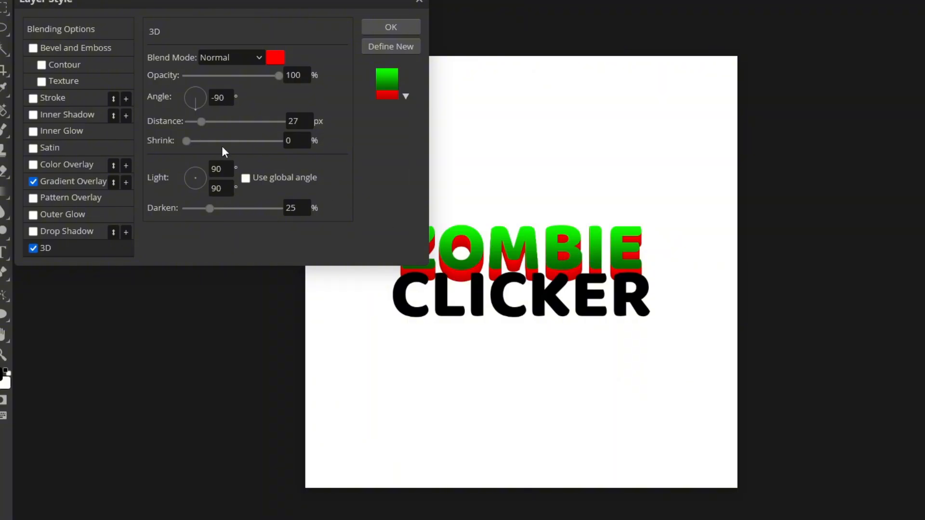
Set the 3D effect's shrink to 23% and its distance to 28 px.
left_click_drag(190, 144, 201, 126)
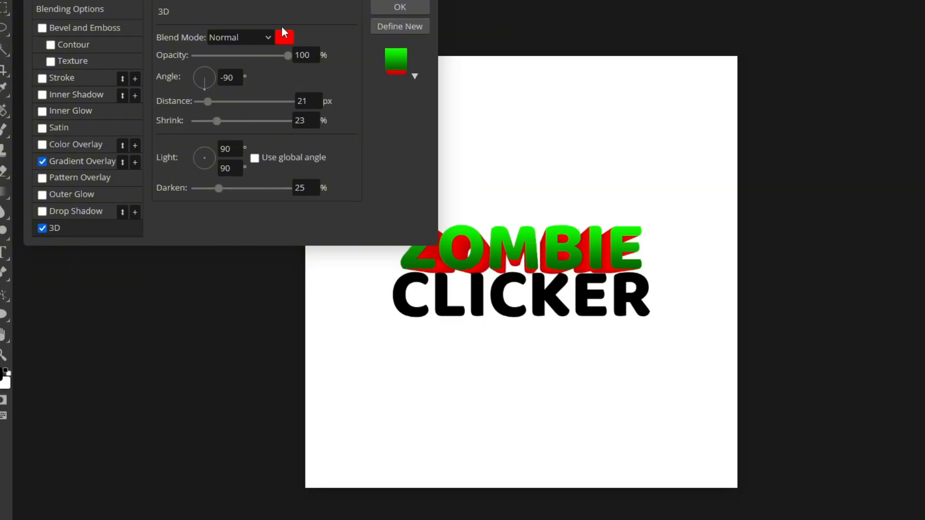
left_click_drag(227, 0, 196, 0)
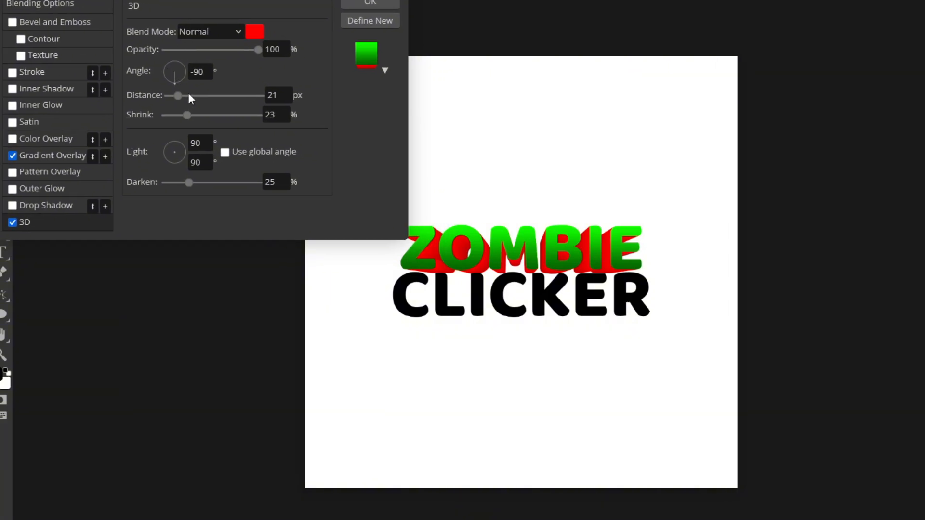
left_click_drag(178, 96, 182, 96)
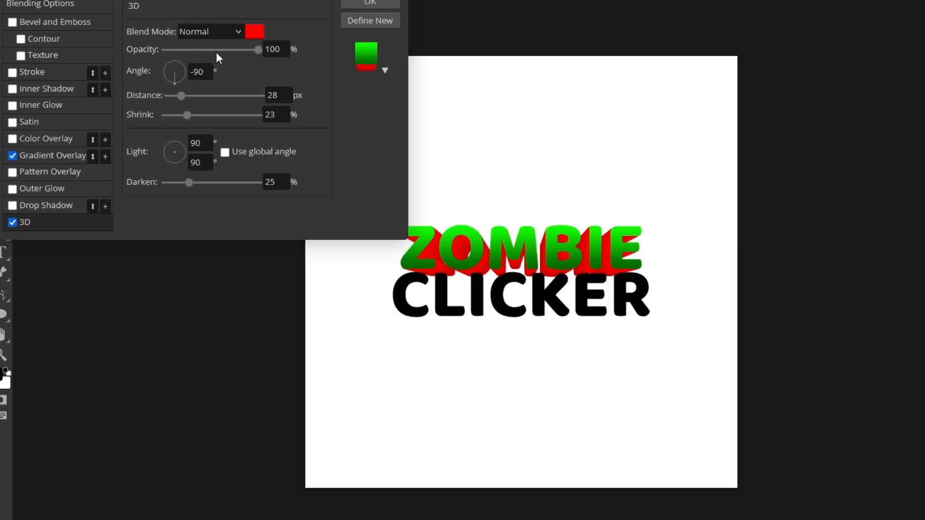
Set the 3D effect colour to dark green 064200 and apply the layer style.
left_click(262, 38)
left_click(284, 395)
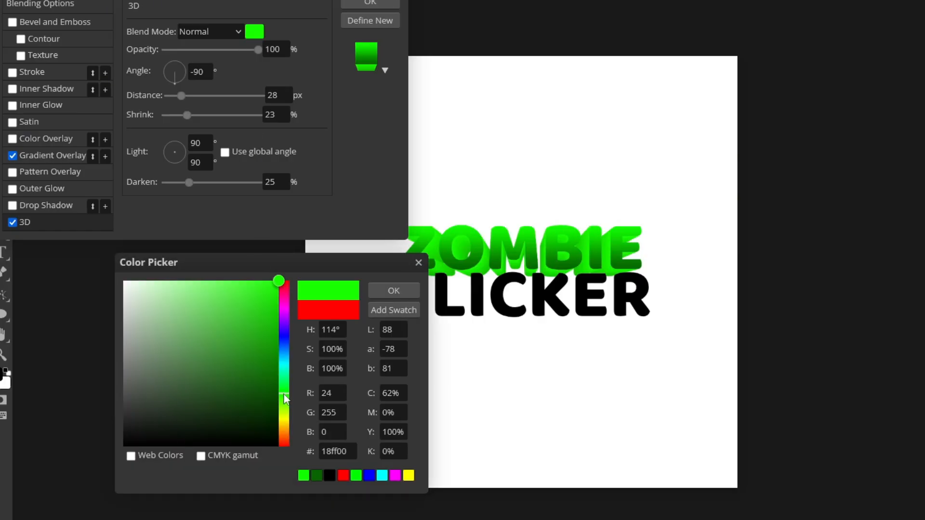
left_click_drag(256, 351, 309, 393)
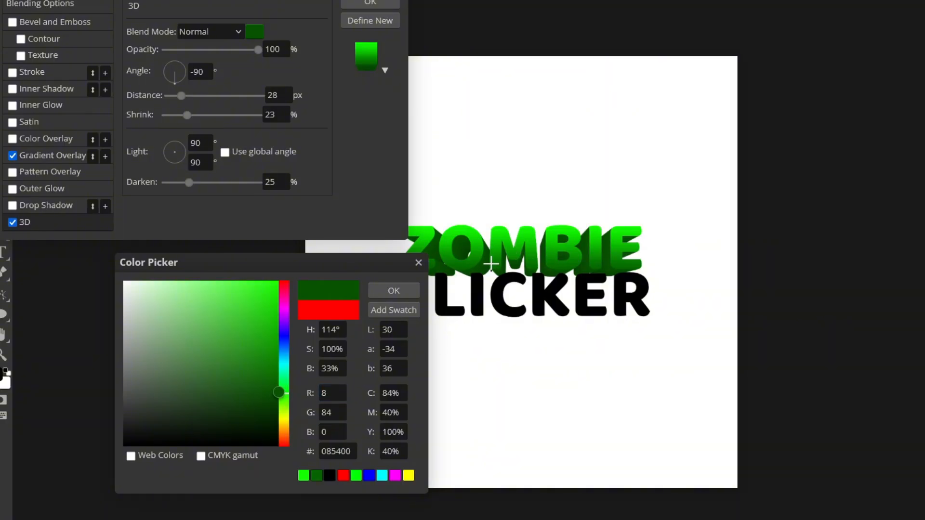
left_click_drag(278, 398, 325, 404)
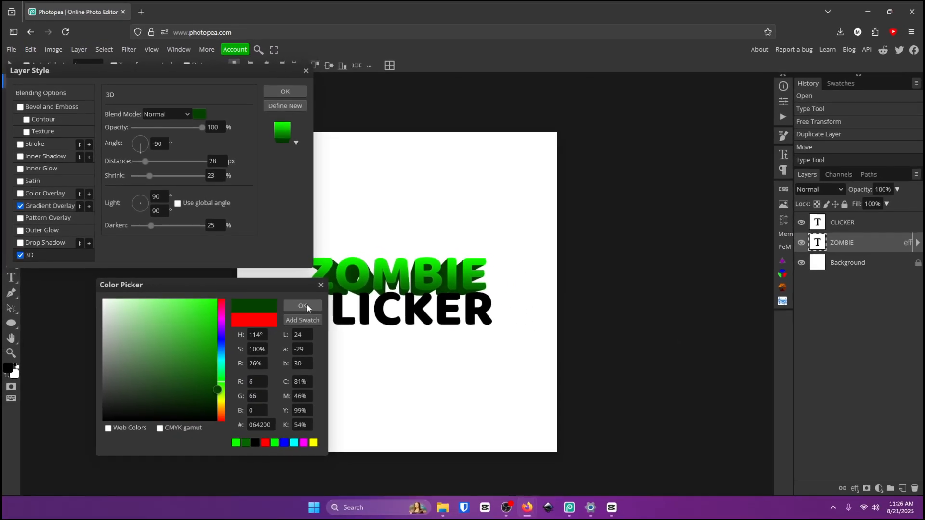
left_click(380, 293)
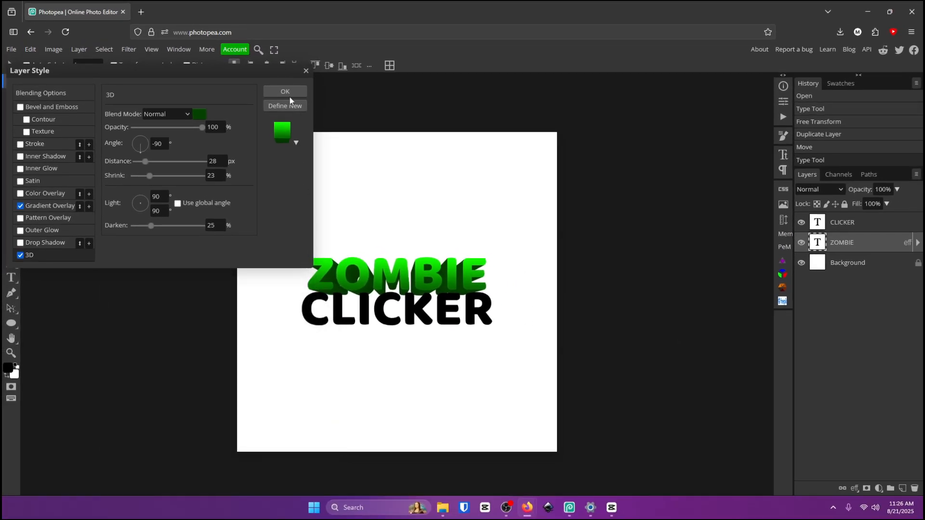
left_click(293, 91)
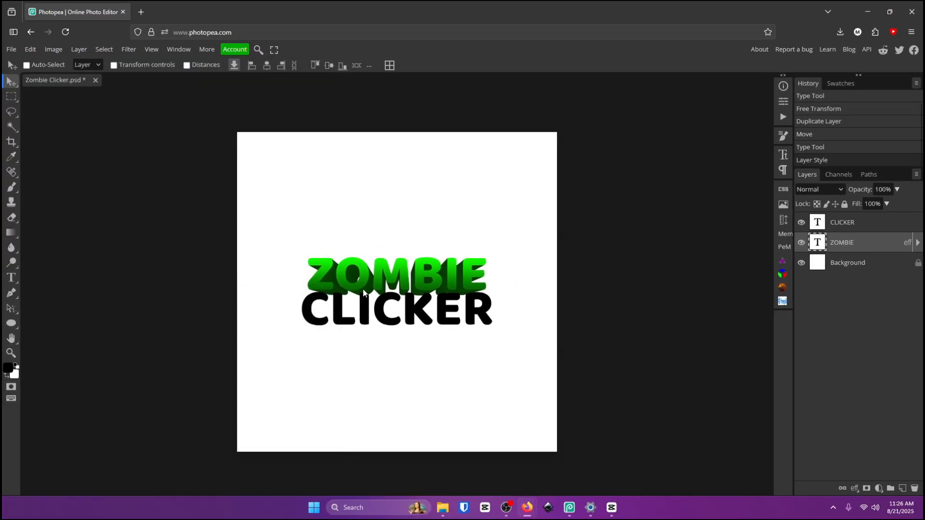
Nudge the ZOMBIE text slightly upward on the canvas.
left_click_drag(363, 289, 384, 277)
Add a gradient overlay to the CLICKER layer and set the gradient's left stop to dark red 640000.
double_click(877, 225)
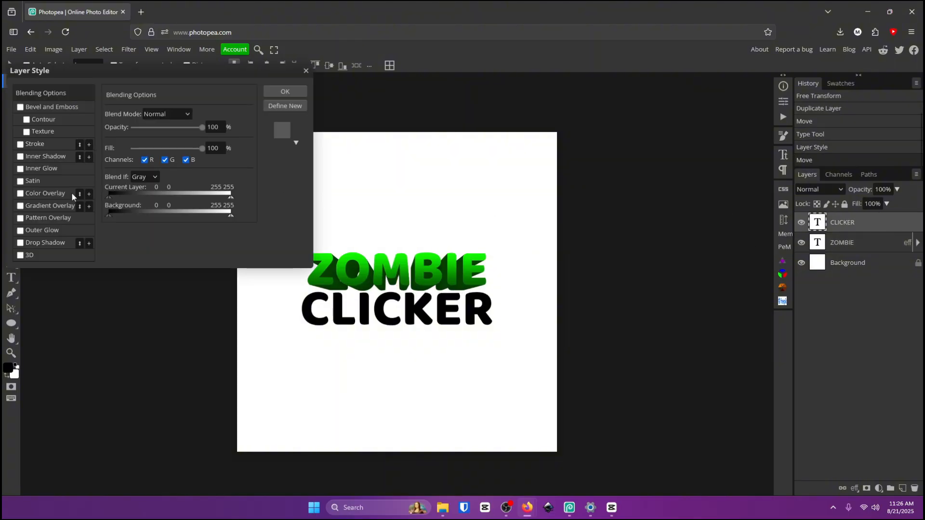
left_click(30, 206)
left_click(162, 142)
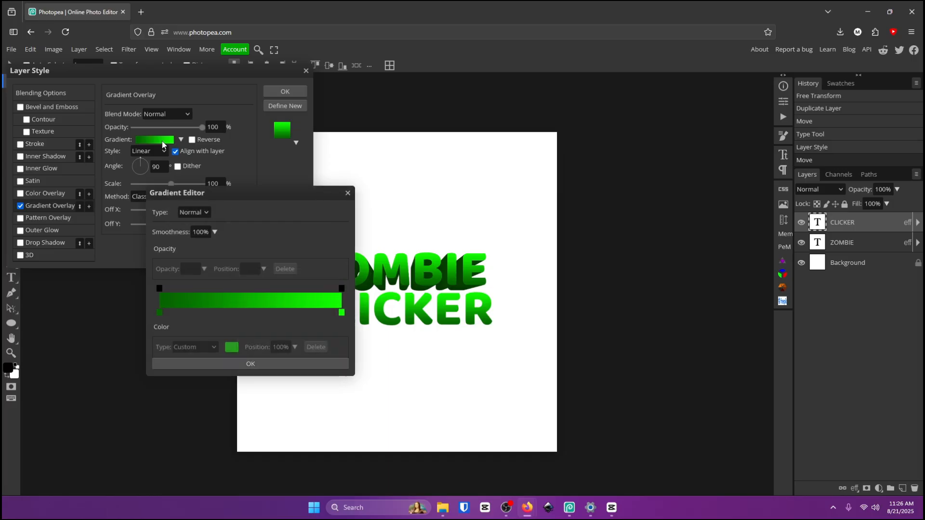
double_click(160, 313)
left_click(235, 441)
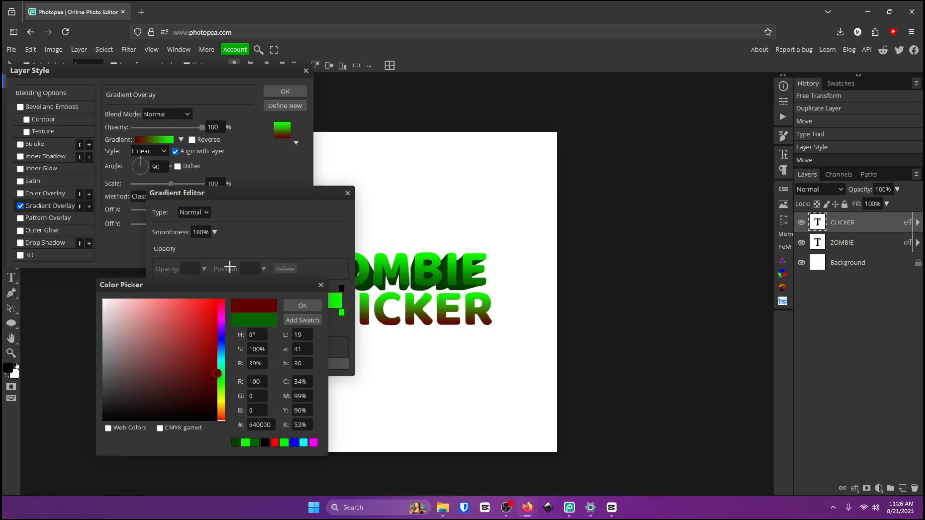
left_click(301, 306)
Set the gradient's right stop to bright red and confirm the gradient.
double_click(342, 314)
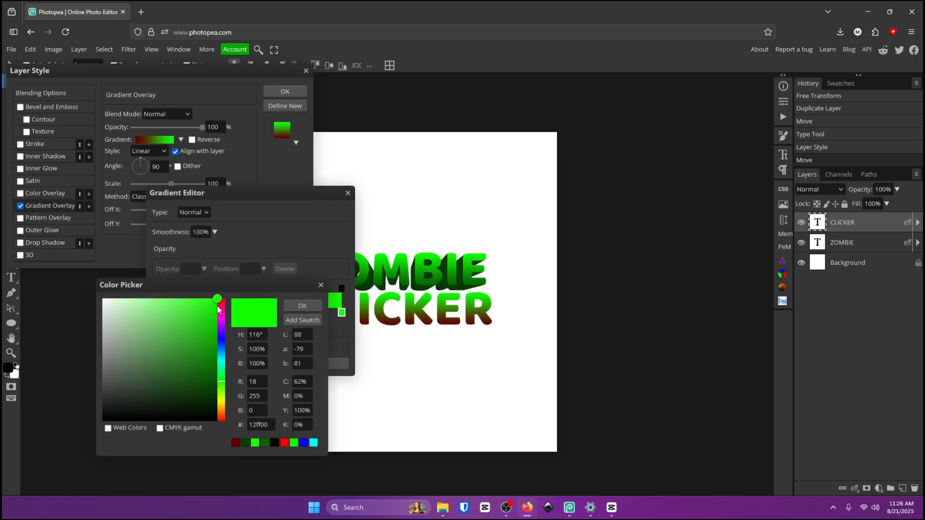
left_click_drag(221, 308, 226, 282)
left_click(307, 304)
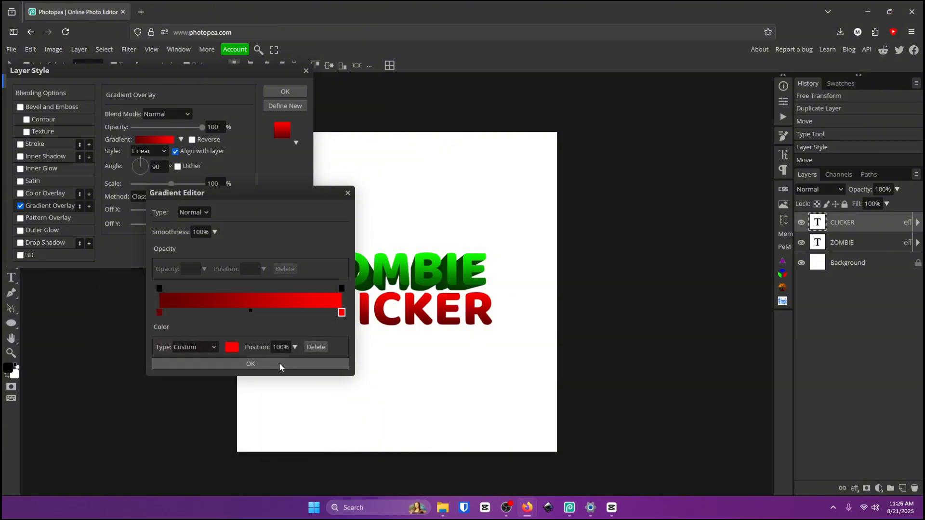
left_click(281, 366)
Enable the 3D effect on the CLICKER layer, set its colour to dark red 420000, and apply the layer style.
left_click(21, 256)
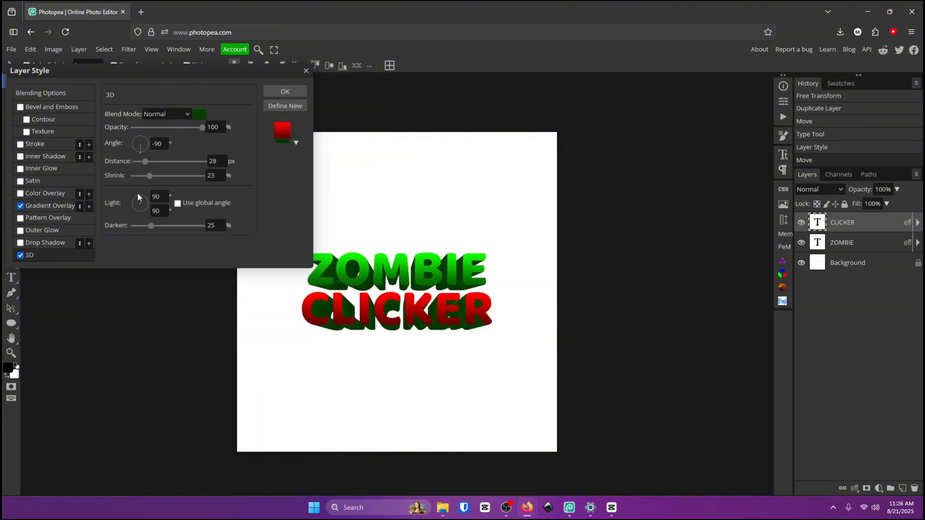
left_click(199, 114)
left_click_drag(223, 311, 224, 285)
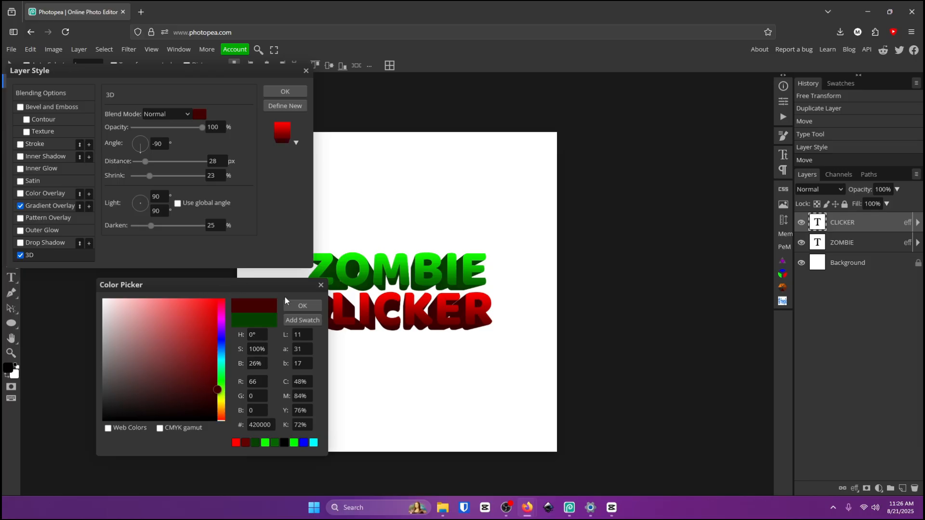
left_click(287, 304)
left_click(291, 91)
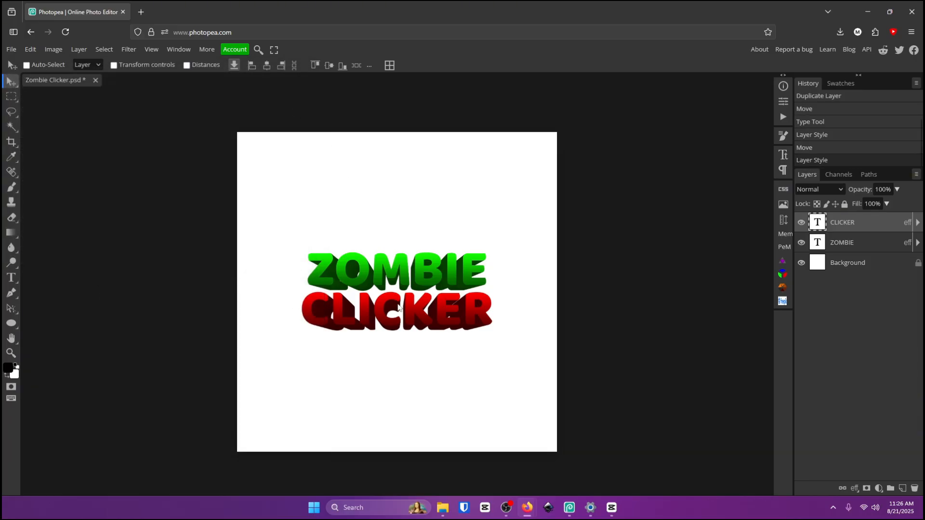
Nudge the CLICKER text slightly upward below ZOMBIE.
left_click_drag(398, 306, 398, 303)
key("z")
left_click(381, 323)
left_click(414, 264)
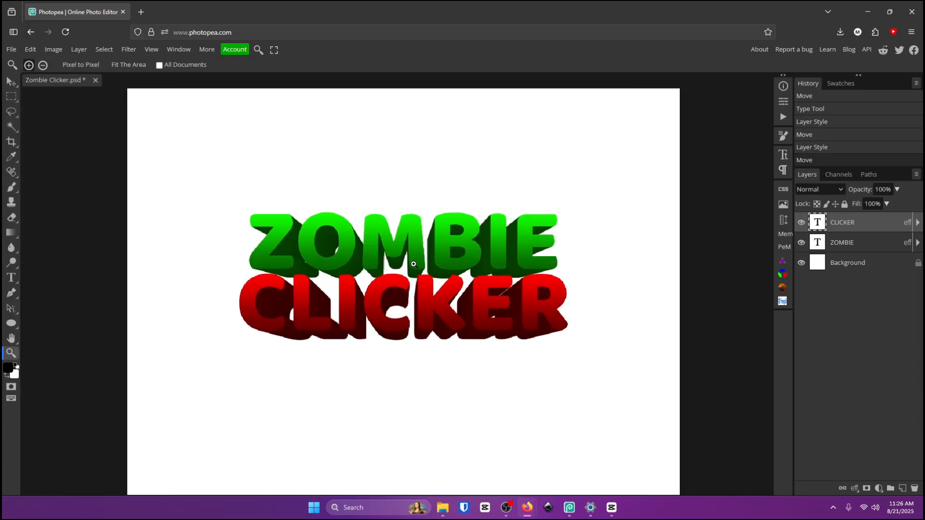
left_click_drag(413, 264, 405, 262)
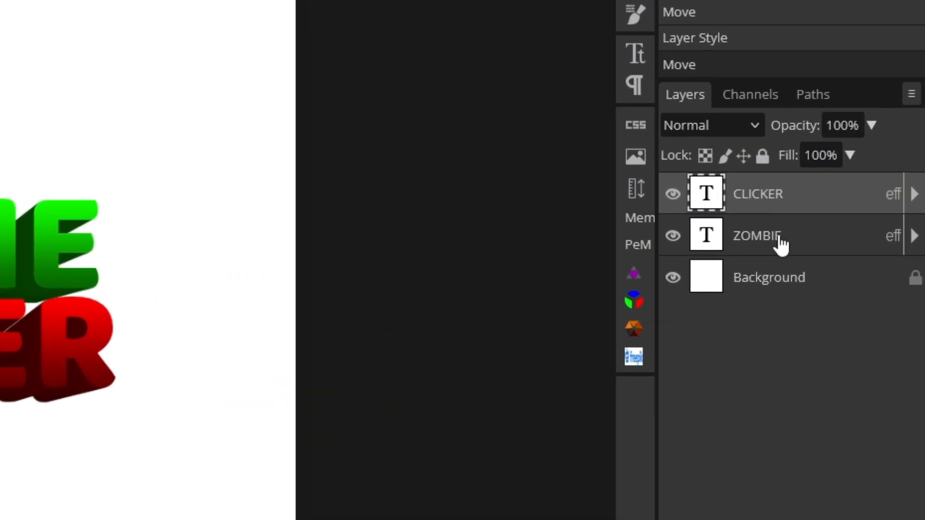
Select both text layers and convert them into a single smart object.
left_click(851, 244, "shift")
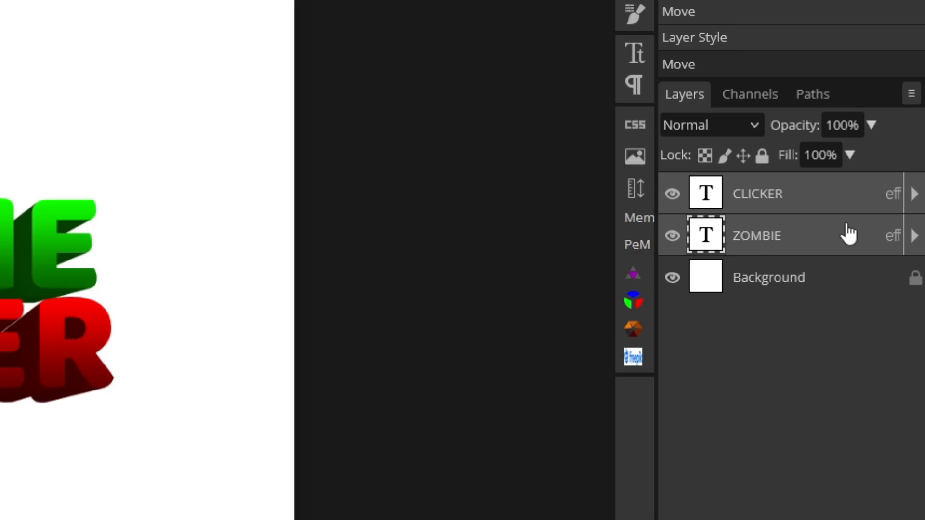
right_click(845, 207)
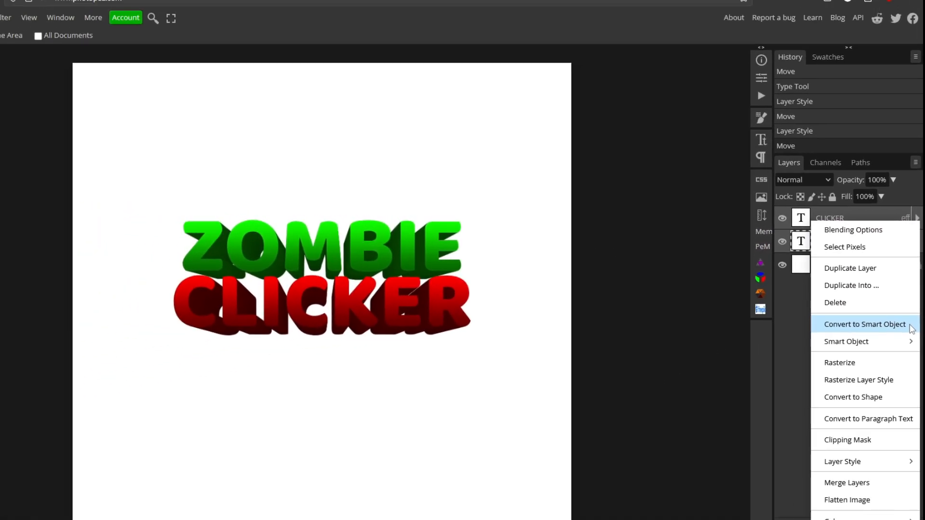
left_click(860, 390)
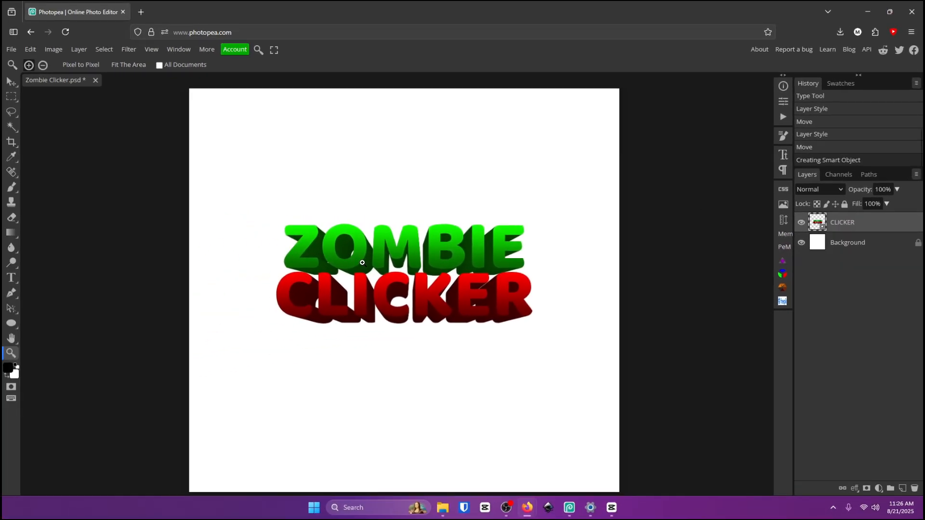
Try to reposition the combined logo with the Move tool and undo the move.
key("v")
left_click_drag(358, 279, 326, 248)
key("ctrl+z")
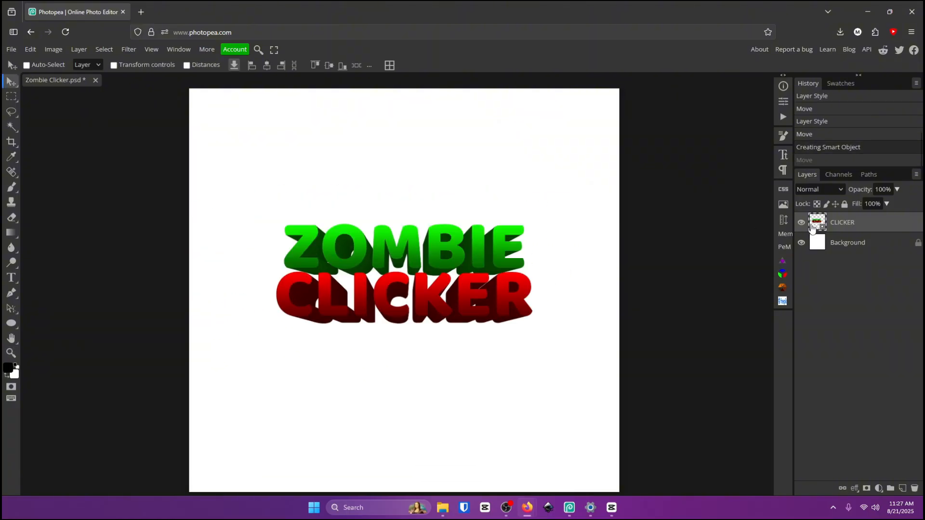
Add a 17 px black outside stroke to the combined logo layer's style.
double_click(875, 222)
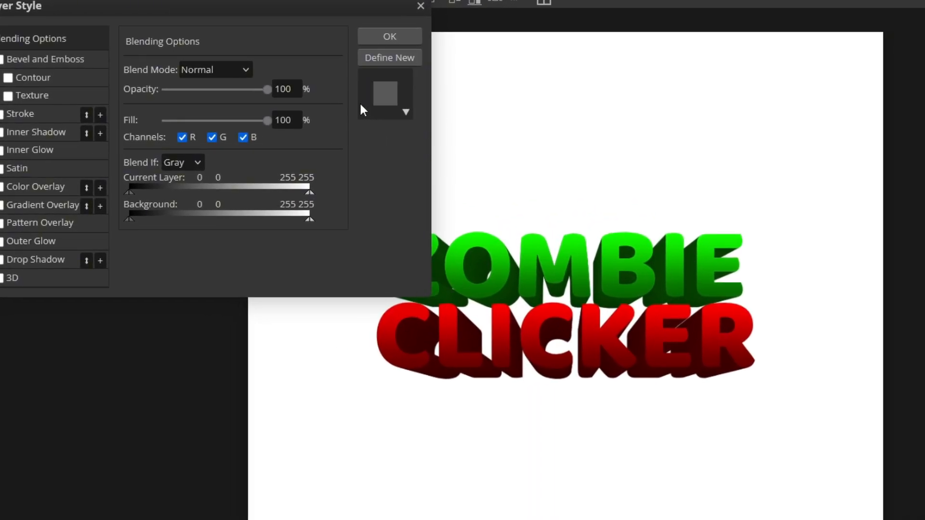
left_click(409, 38)
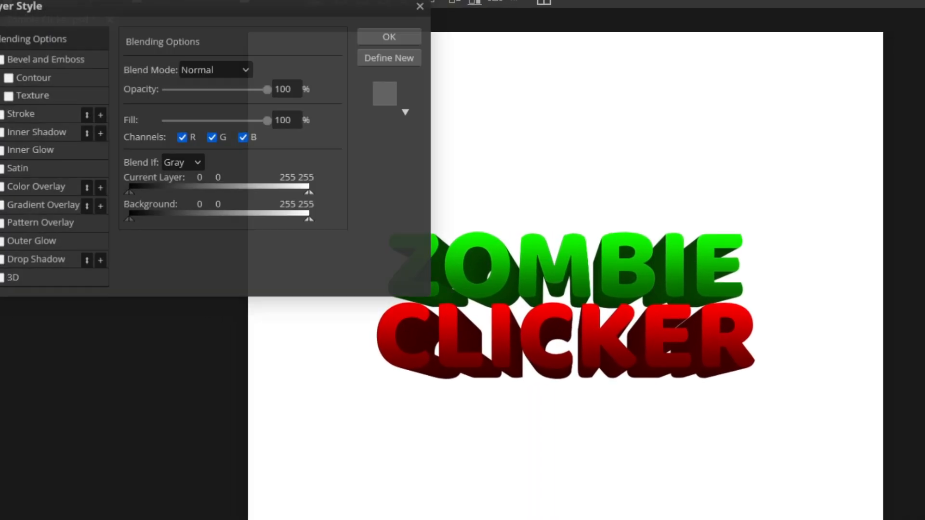
left_click(2, 115)
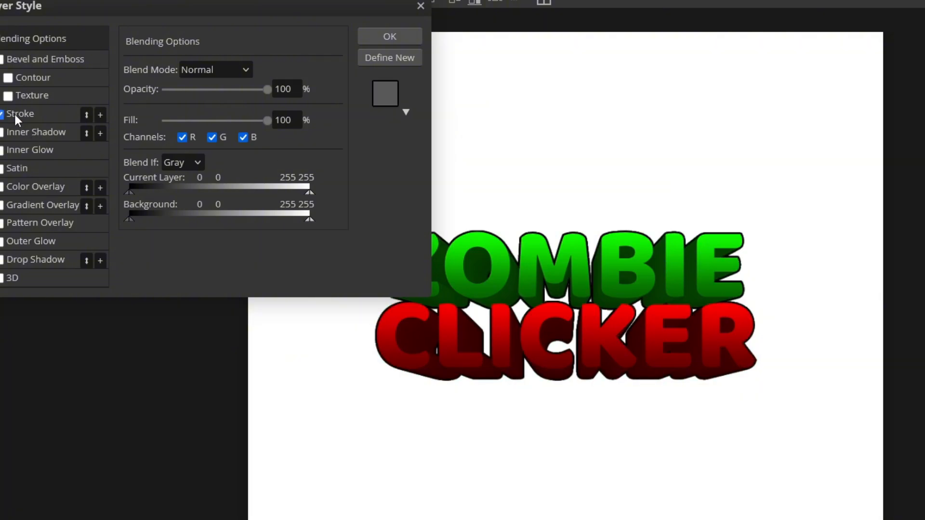
left_click(19, 115)
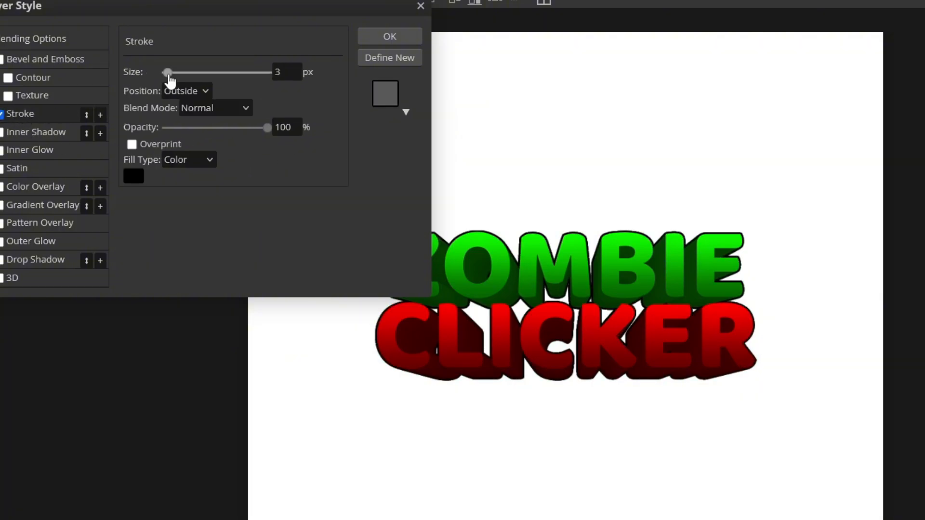
left_click_drag(168, 73, 173, 73)
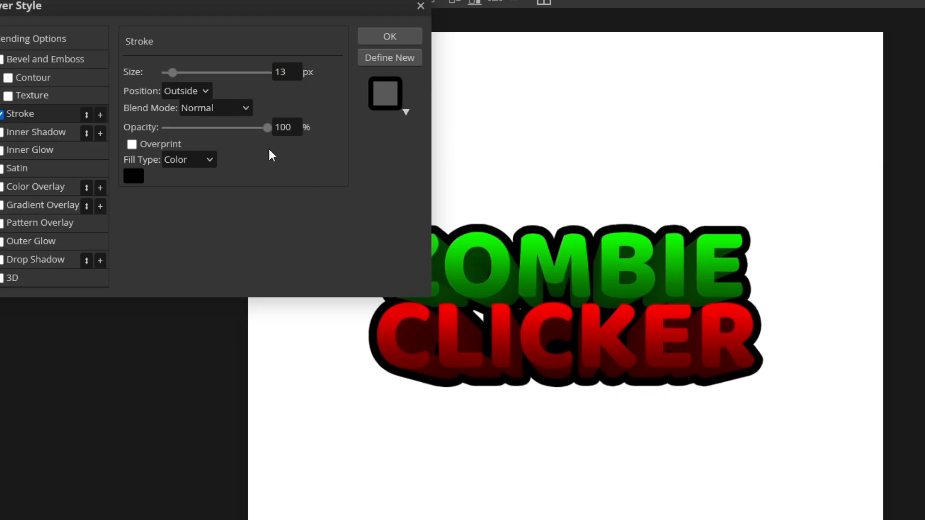
left_click_drag(172, 72, 175, 73)
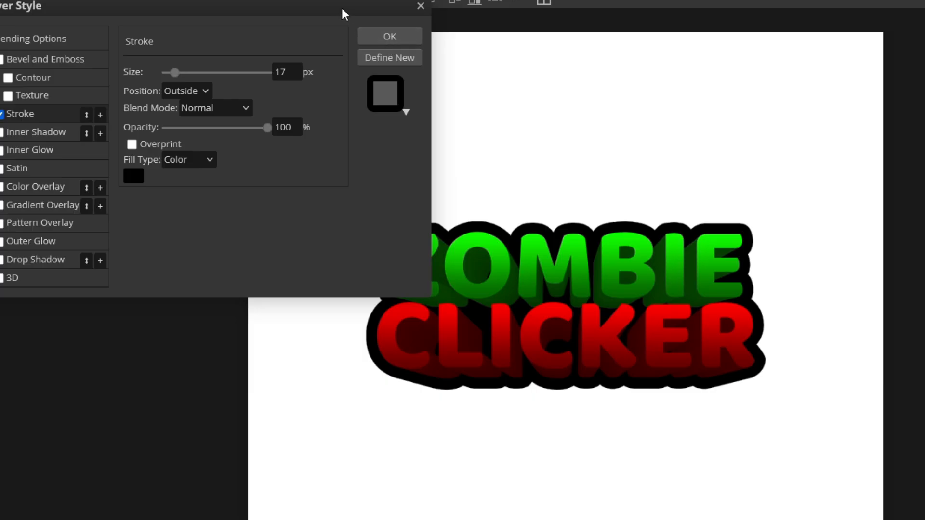
left_click(388, 37)
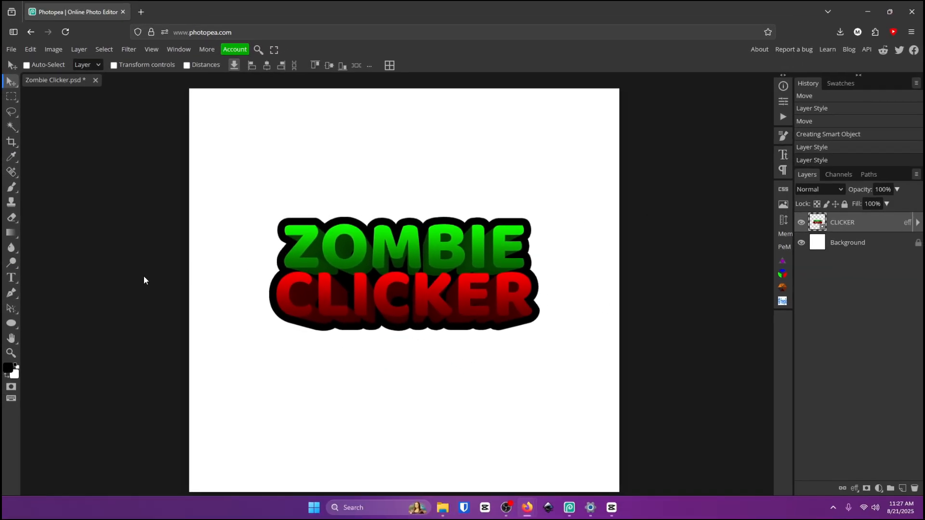
Draw a black four-point shape with the Pen tool in Shape mode, its top edge slanting diagonally across the logo.
left_click(12, 294)
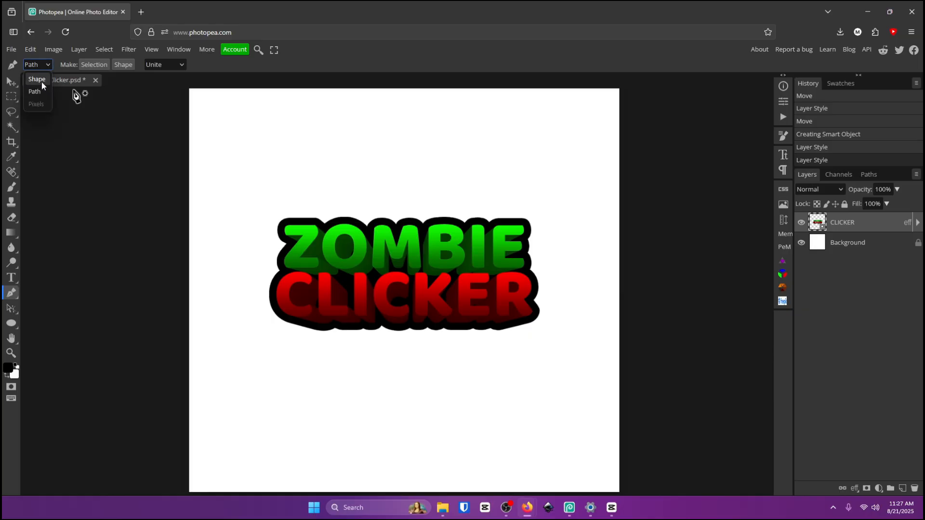
left_click(37, 80)
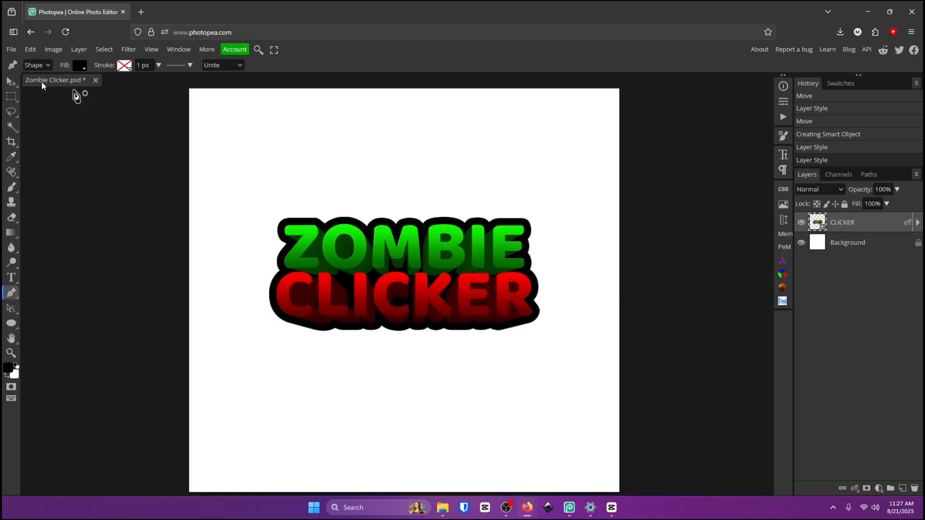
left_click(240, 334)
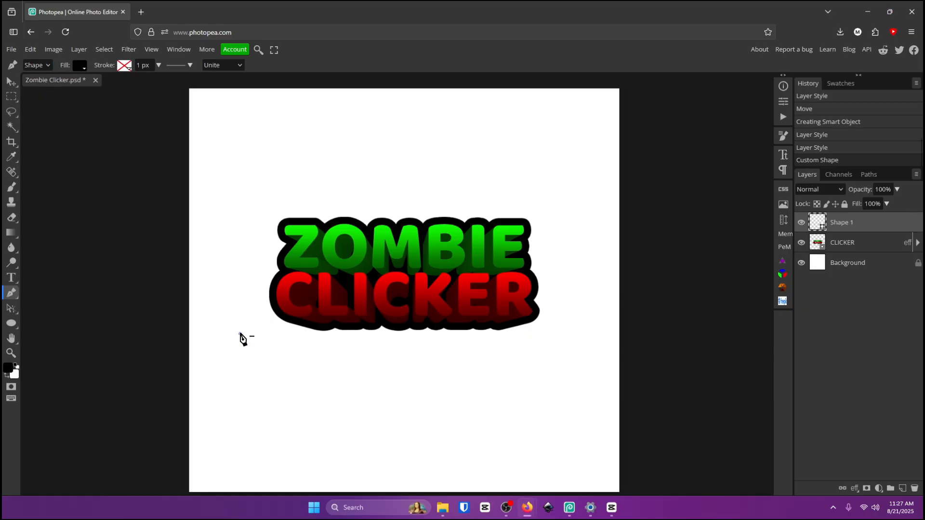
left_click(581, 194, "shift")
key("ctrl+z")
left_click(574, 202)
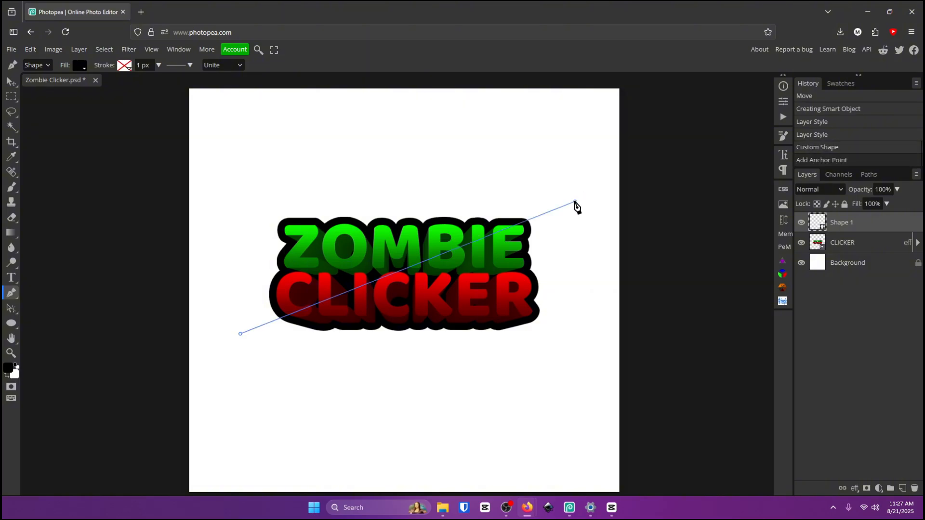
left_click(584, 367)
left_click(245, 368)
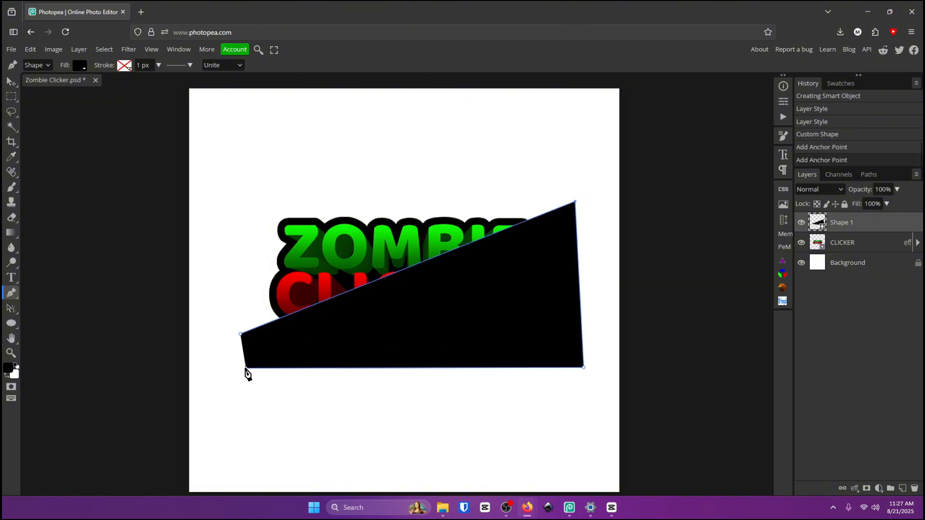
left_click(240, 335)
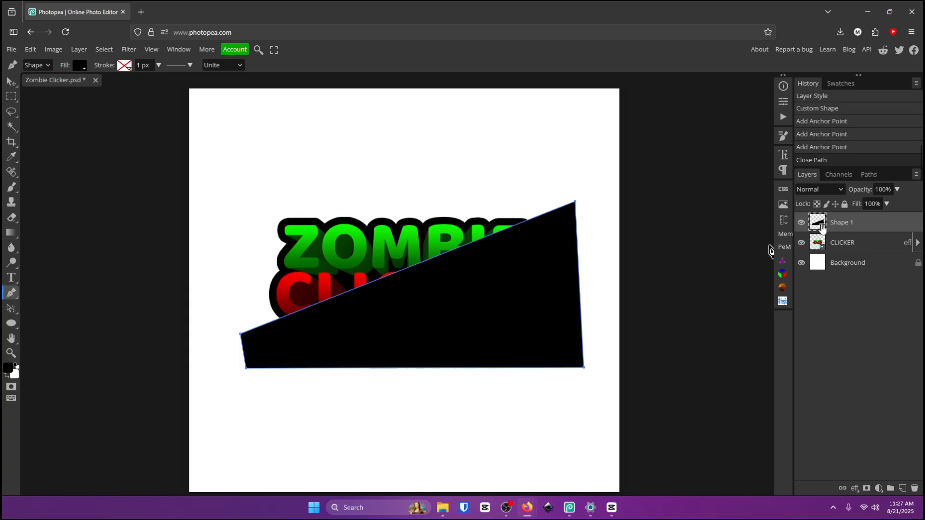
Clip the shape to the logo layer and lower its opacity to about 11%.
right_click(856, 223)
left_click(864, 408)
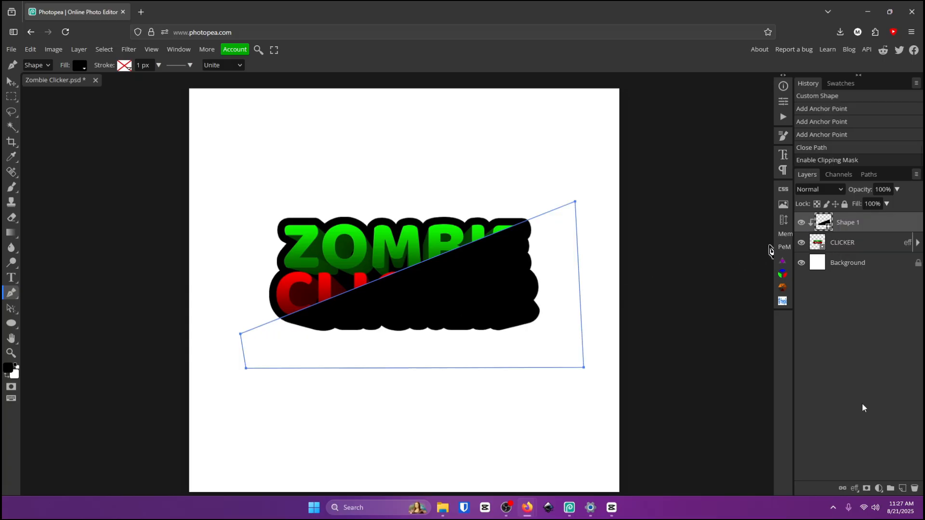
left_click(896, 190)
left_click_drag(897, 203, 851, 207)
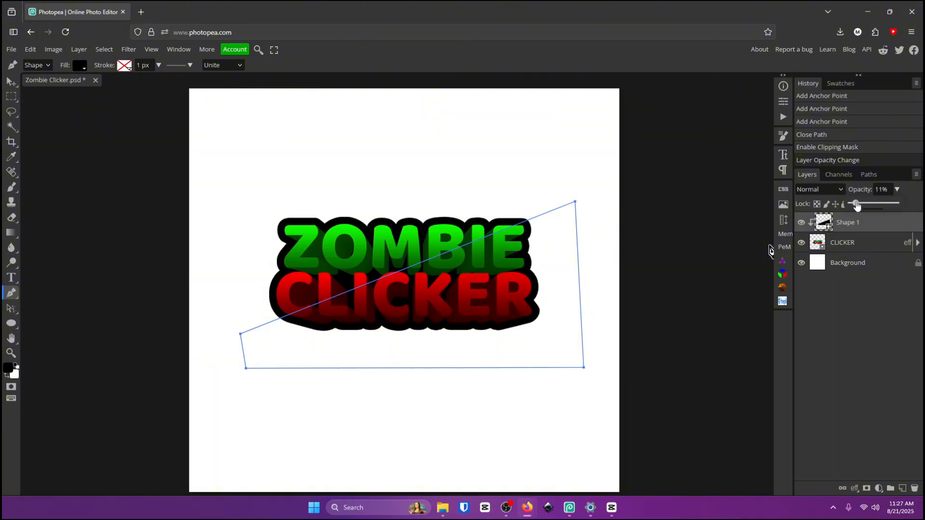
Select the shape and logo layers and convert them together into one smart object.
left_click(836, 243)
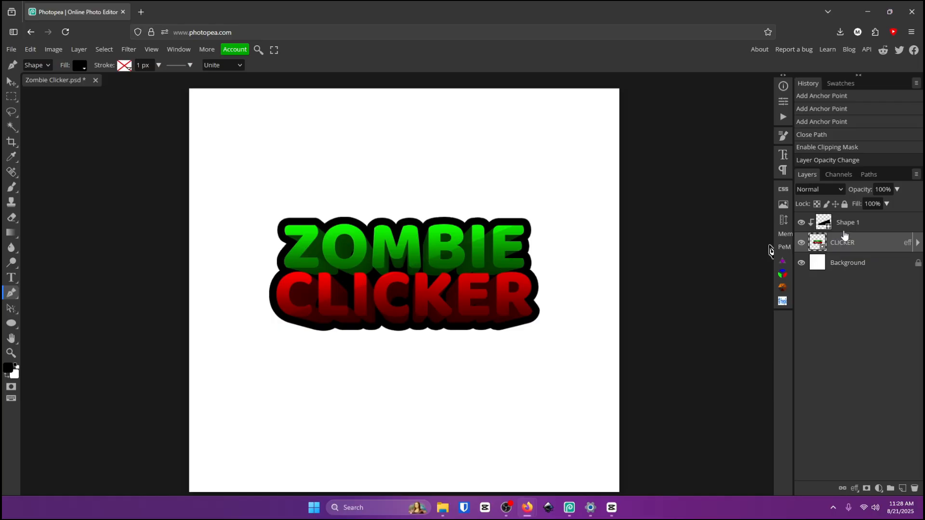
key("z")
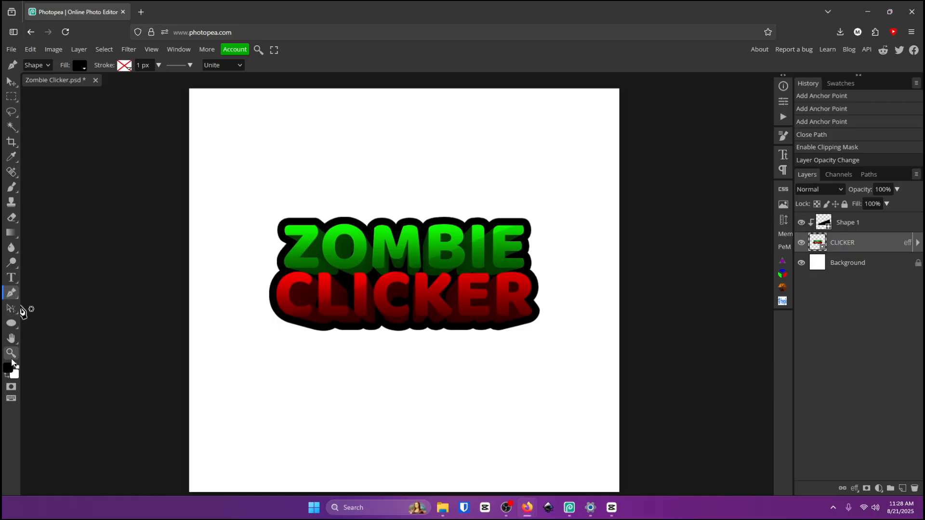
left_click(416, 235)
scroll(449, 298, "up", 2)
left_click(800, 224)
left_click(800, 225)
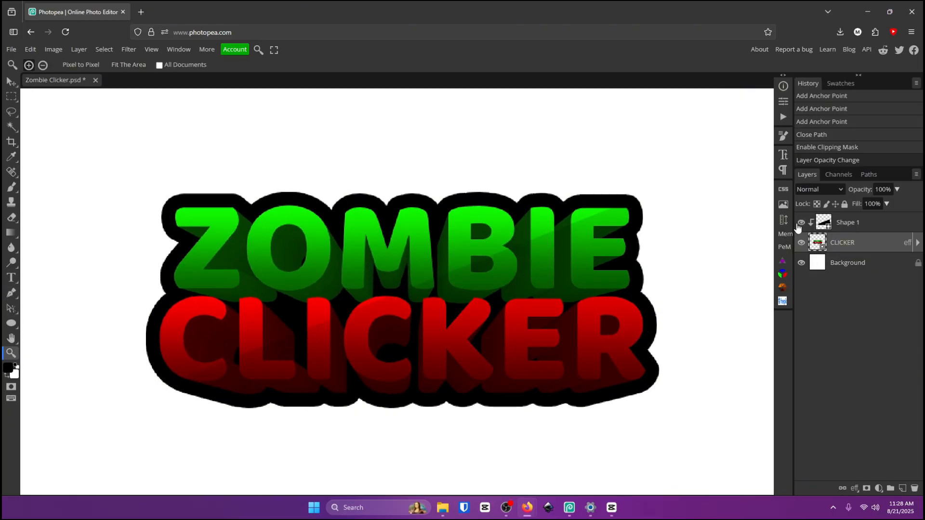
scroll(711, 236, "down", 3)
left_click(864, 231)
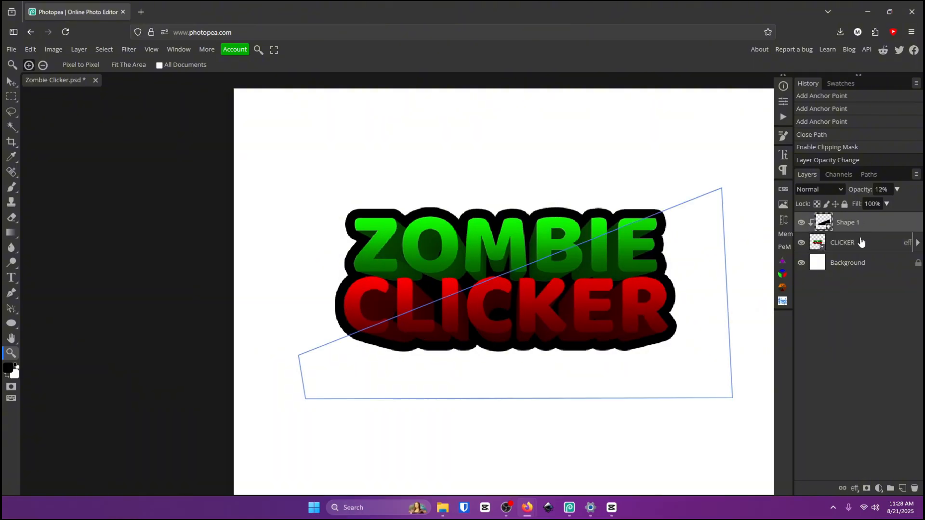
left_click(861, 242, "shift")
right_click(866, 244)
left_click(848, 316)
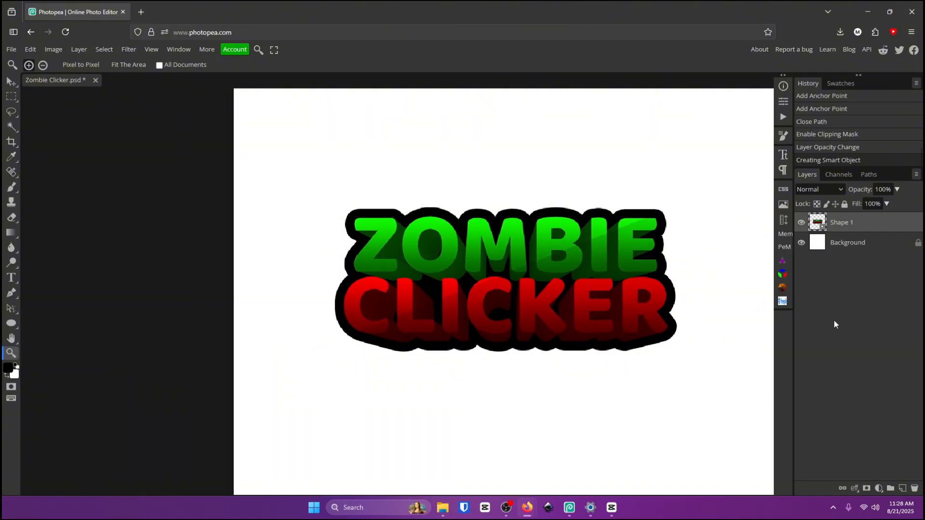
scroll(712, 288, "down", 2)
scroll(266, 105, "down", 1)
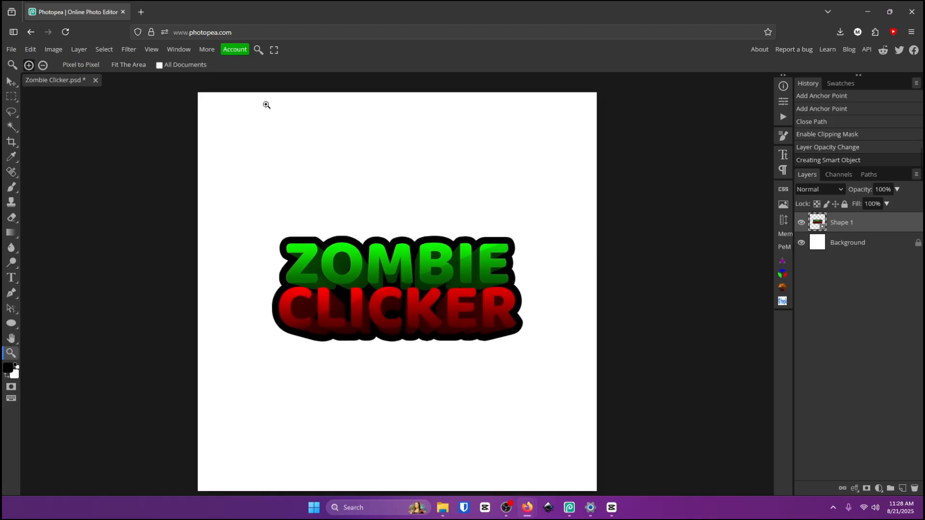
Copy the dripping blood image from the image search results and paste it into the logo, placed along the text's bottom edge.
scroll(388, 303, "up", 1)
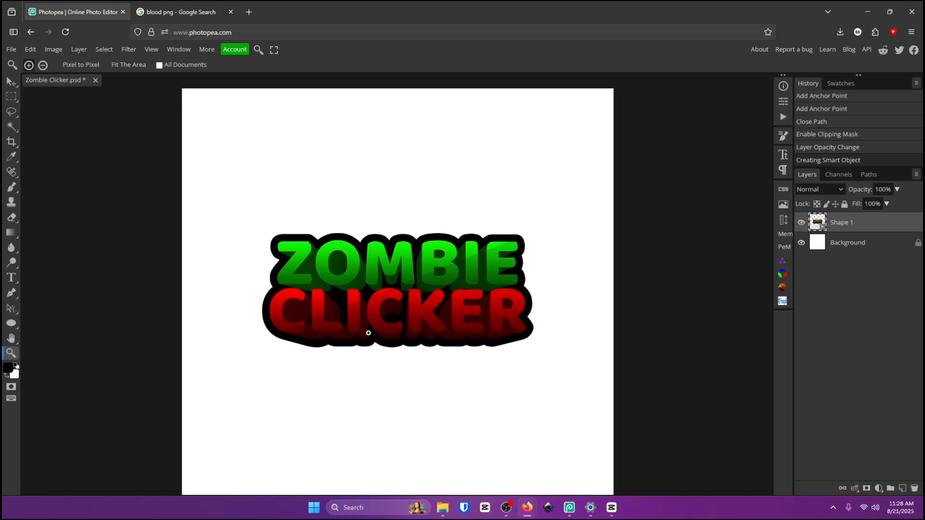
left_click(179, 12)
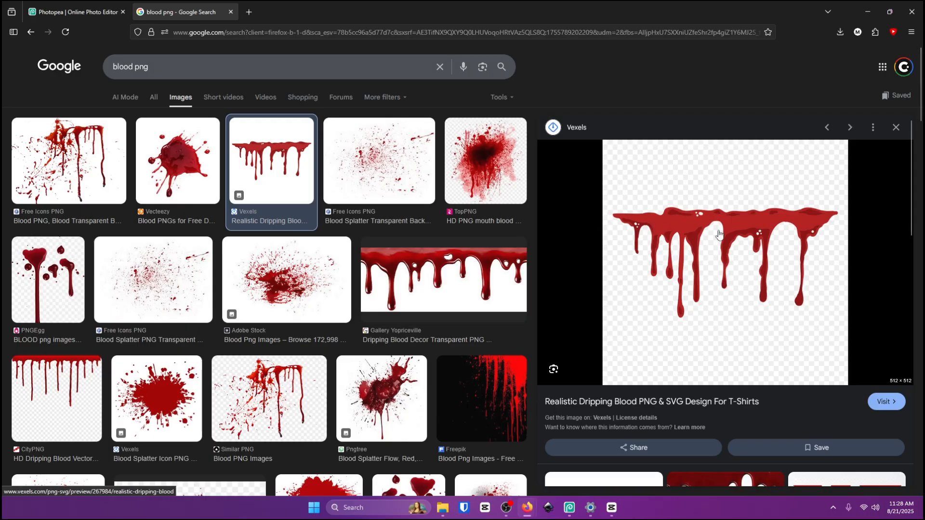
right_click(720, 245)
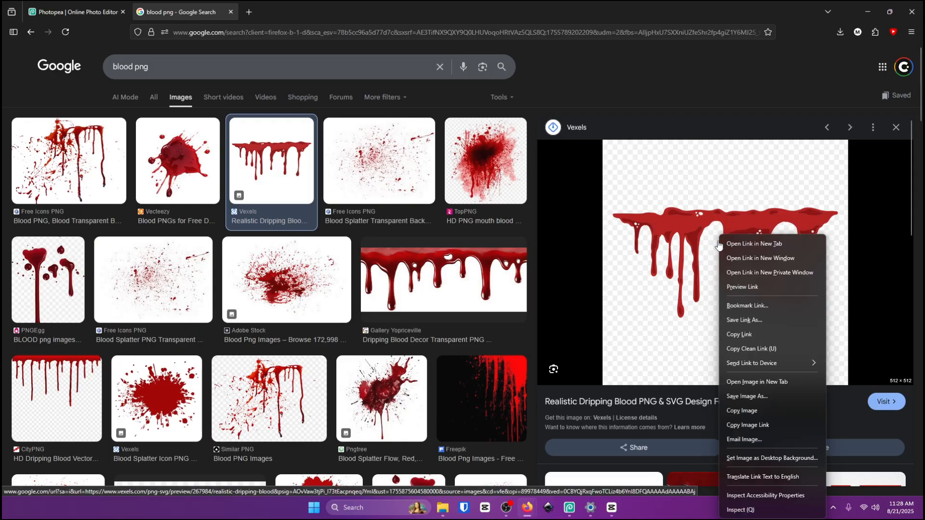
left_click(773, 422)
left_click(92, 10)
key("v")
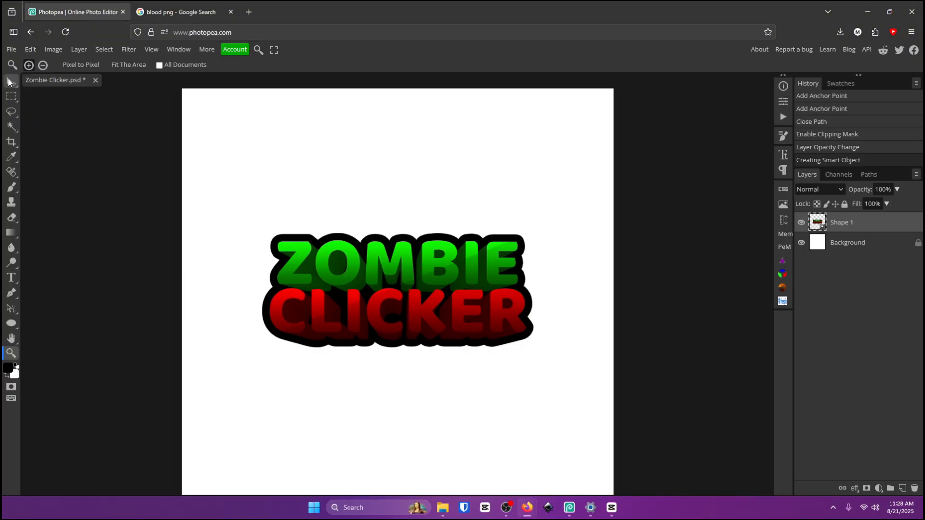
key("ctrl+v")
left_click_drag(426, 260, 453, 345)
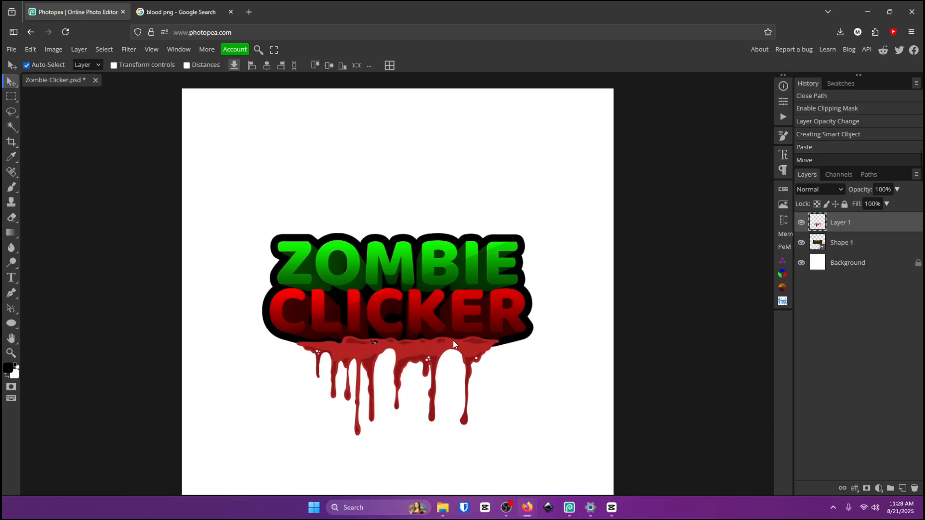
Enlarge the blood layer to about 117% with Free Transform.
key("ctrl+t")
left_click_drag(514, 353, 504, 369)
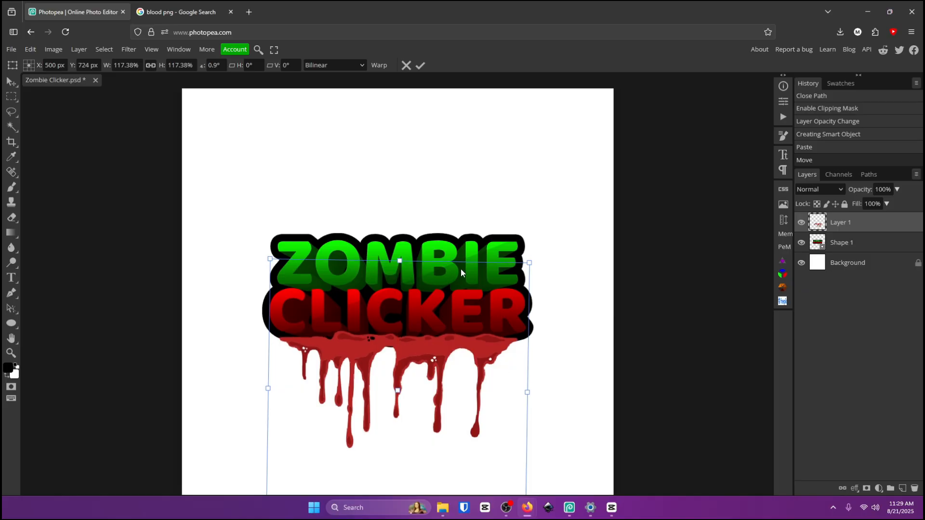
left_click(423, 64)
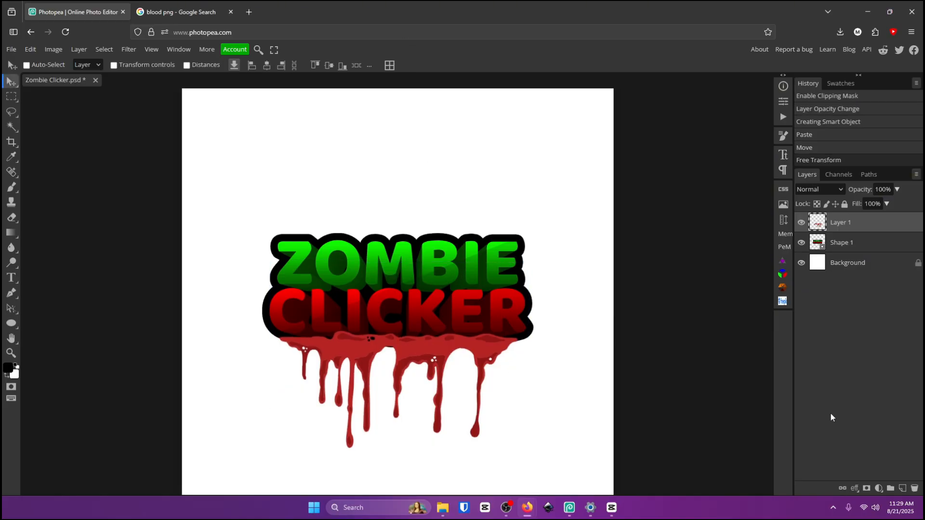
Add a new layer clipped to the blood layer and switch to the Brush tool.
left_click(903, 489)
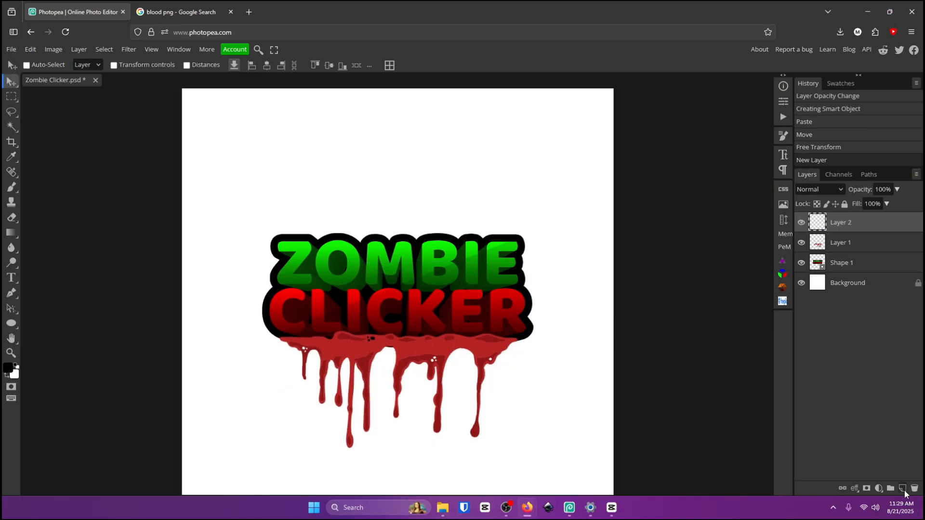
left_click(13, 188)
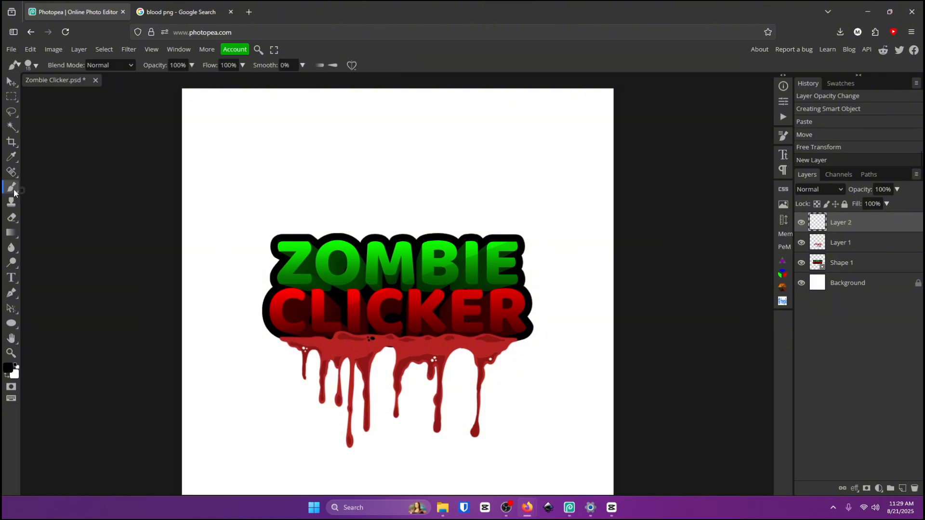
mouse_move(188, 267)
left_mouse_down()
mouse_move(630, 271)
mouse_move(650, 281)
mouse_move(190, 252)
mouse_move(270, 241)
mouse_move(286, 28)
mouse_move(255, 29)
mouse_move(266, 251)
mouse_move(278, 76)
mouse_move(293, 31)
mouse_move(268, 54)
mouse_move(276, 56)
mouse_move(234, 72)
left_mouse_up()
right_click(852, 220)
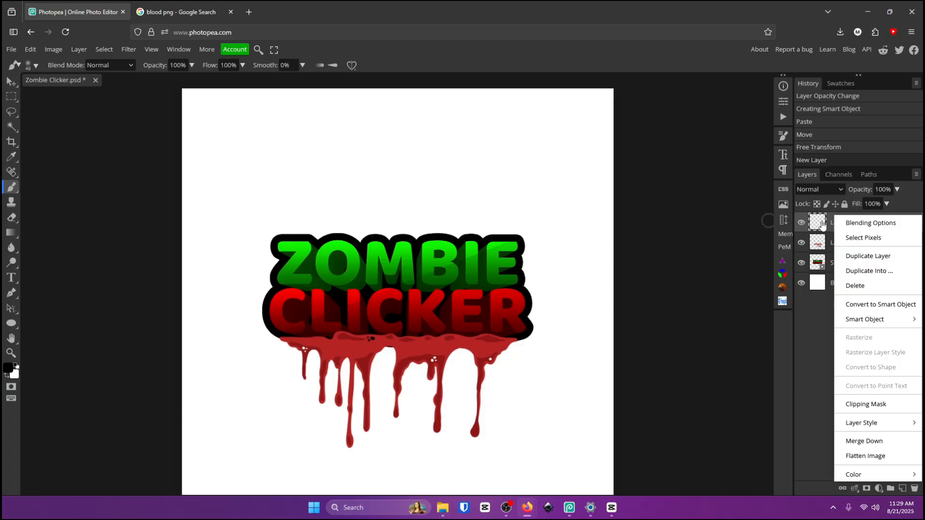
left_click(866, 404)
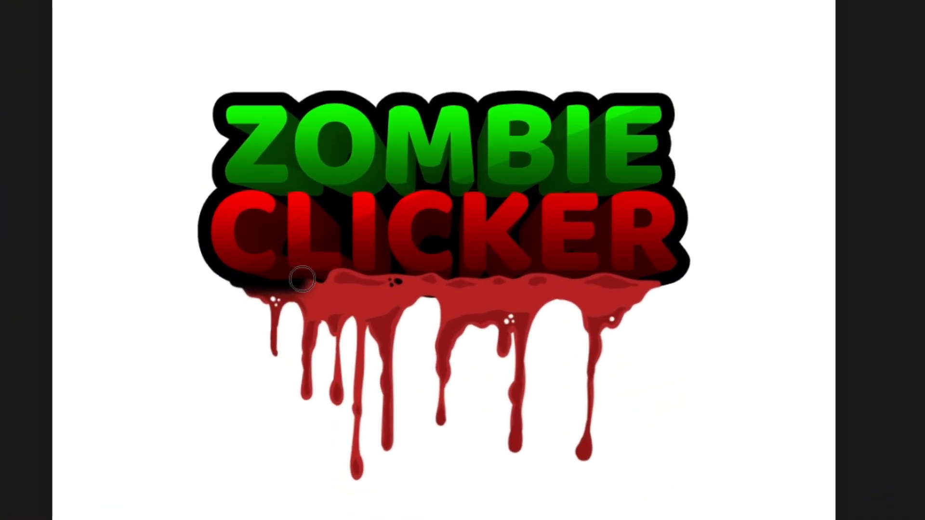
Paint a black shadow stroke across the blood's top edge and set that layer's opacity to 40%.
mouse_move(303, 279)
left_mouse_down()
mouse_move(342, 269)
mouse_move(390, 277)
mouse_move(498, 267)
mouse_move(692, 277)
left_mouse_up()
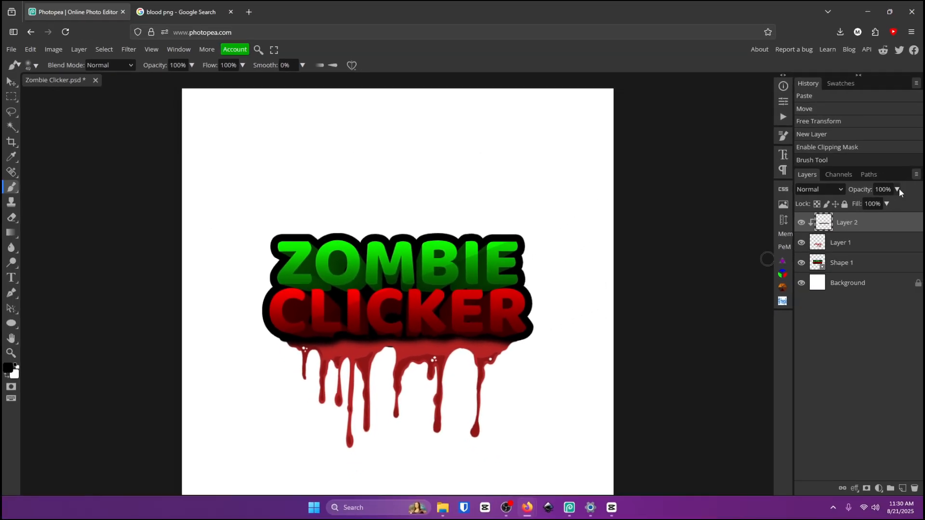
left_click(900, 189)
left_click_drag(897, 203, 872, 207)
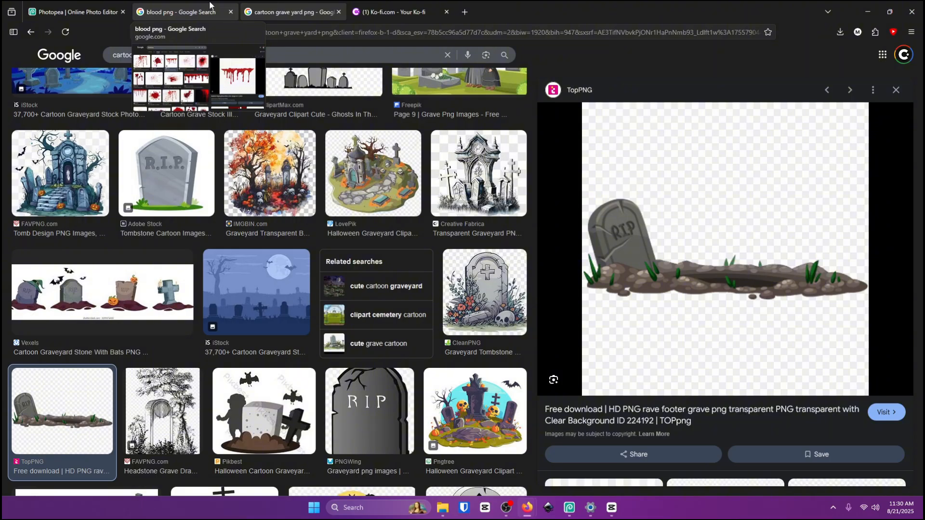
left_click(395, 11)
left_click_drag(388, 256, 296, 262)
scroll(355, 268, "down", 2)
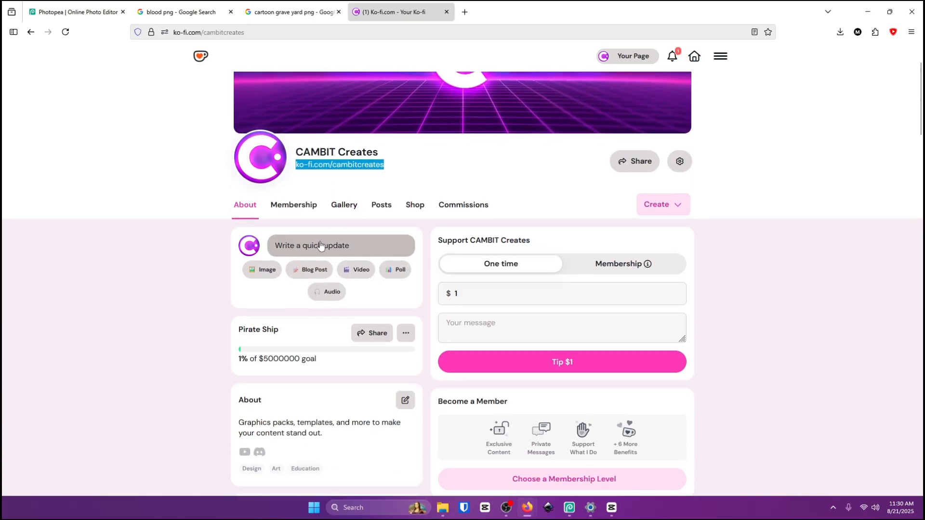
left_click(415, 205)
scroll(359, 261, "down", 5)
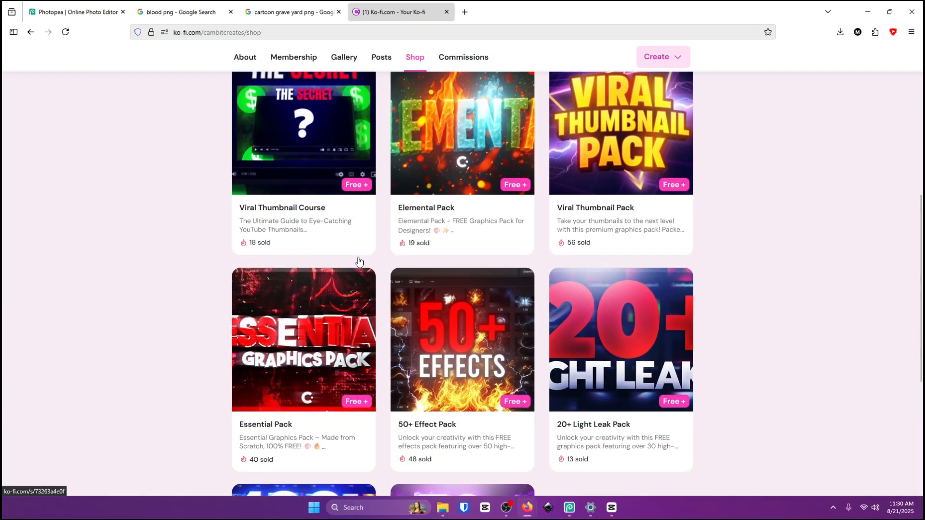
scroll(359, 262, "down", 1)
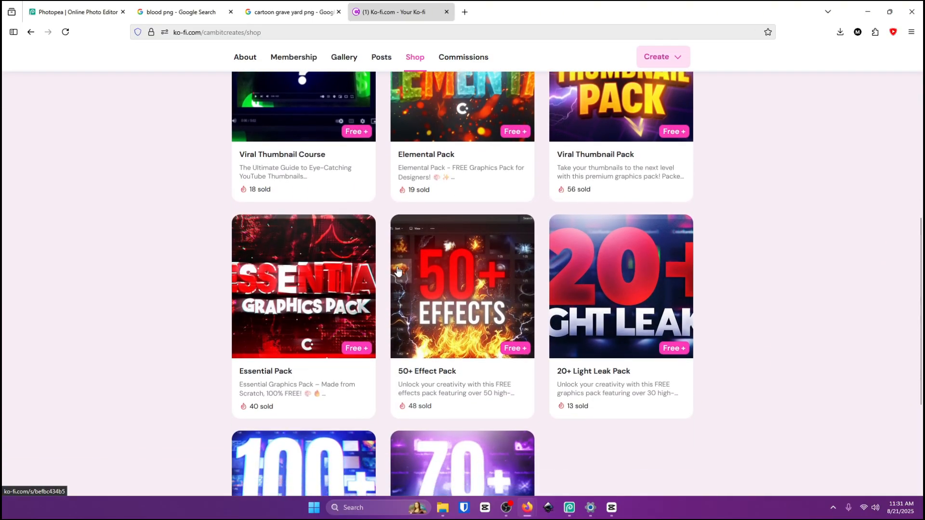
key("ctrl+w")
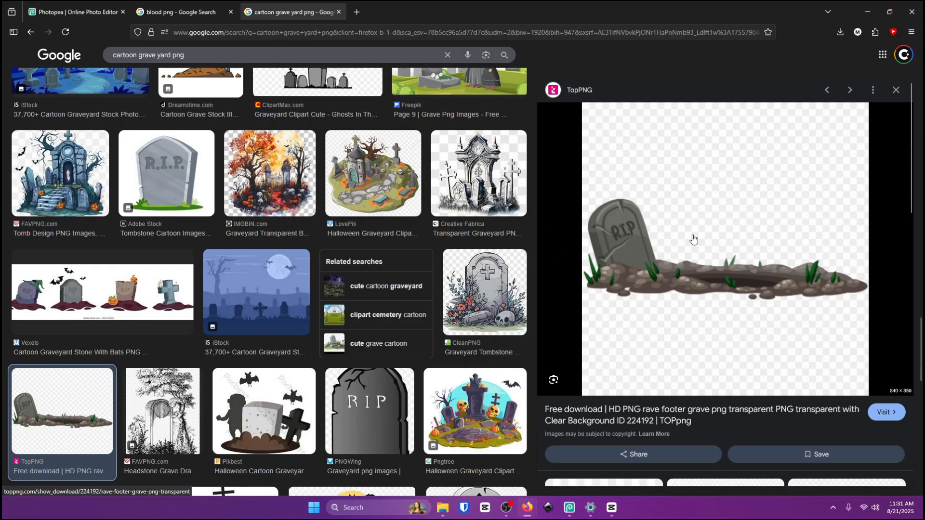
Copy the cartoon grave image from the search results and paste it into the logo document.
right_click(730, 249)
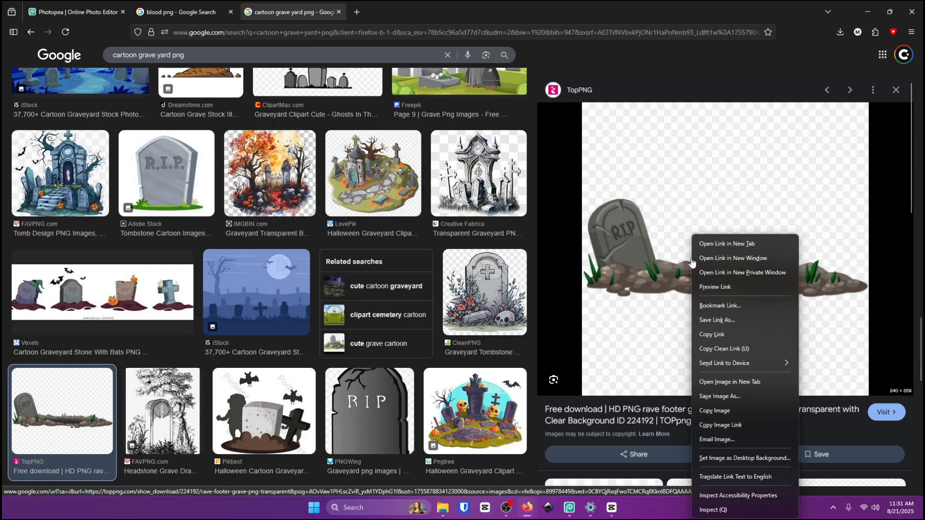
left_click(720, 412)
left_click(53, 3)
left_click(7, 77)
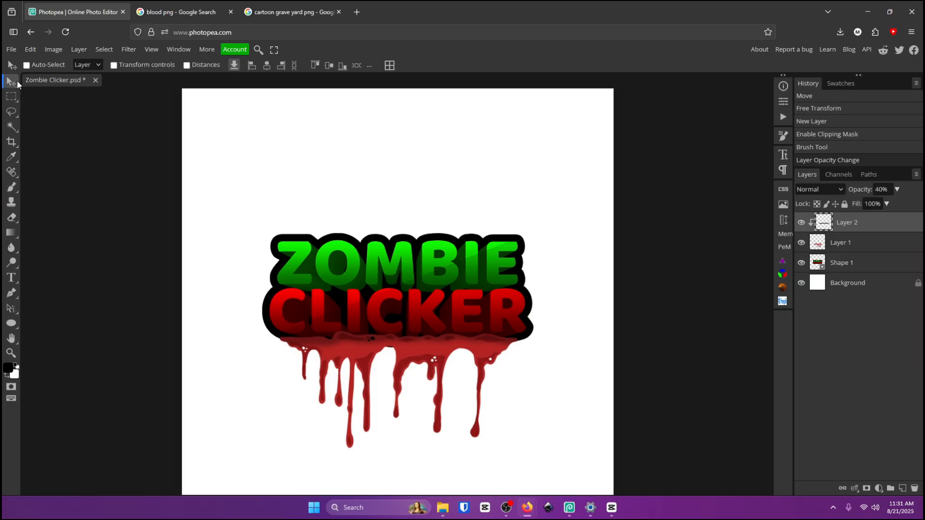
key("ctrl+v")
mouse_move(419, 231)
left_mouse_down()
mouse_move(444, 217)
mouse_move(412, 237)
left_mouse_up()
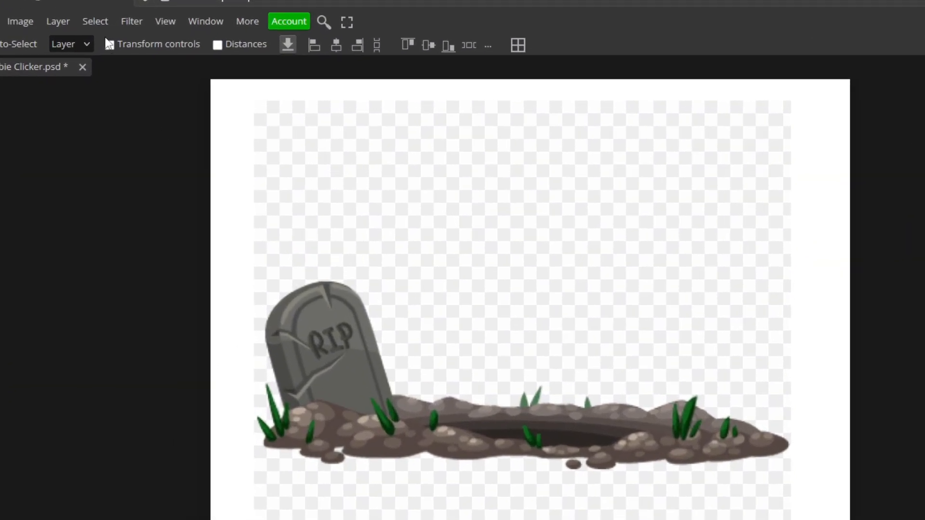
Remove the grave image's background and move it over the logo's lower half.
left_click(107, 49)
left_click(143, 117)
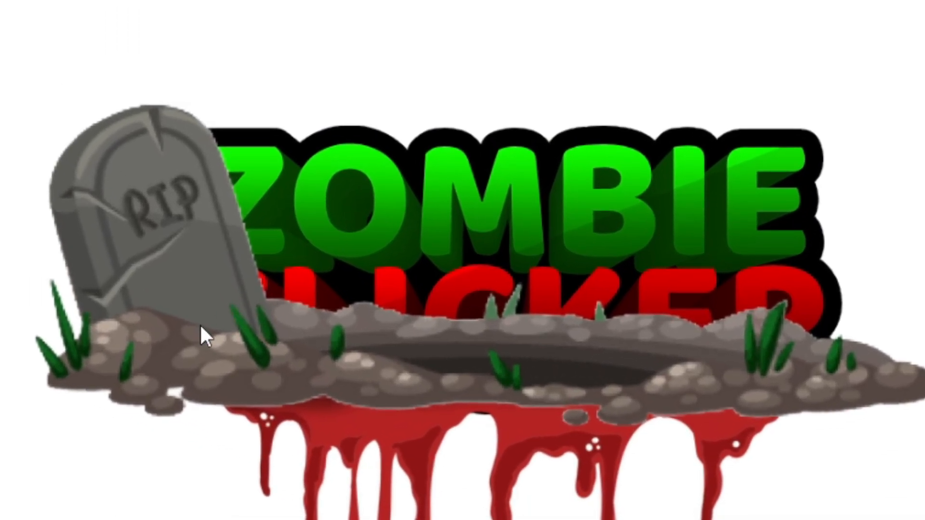
left_click_drag(377, 439, 501, 487)
left_click_drag(399, 403, 390, 434)
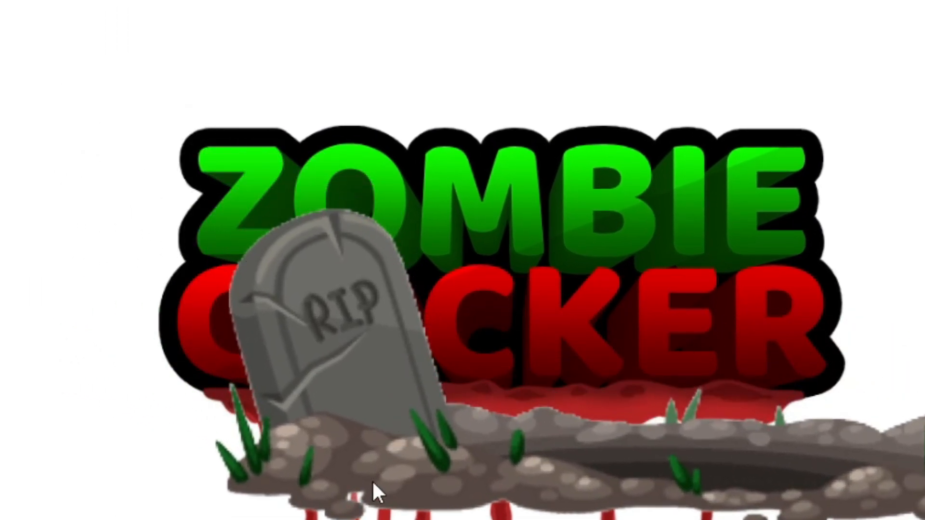
Apply a Minimum filter with a 2.9 px radius to the grave layer's mask.
left_click(215, 37)
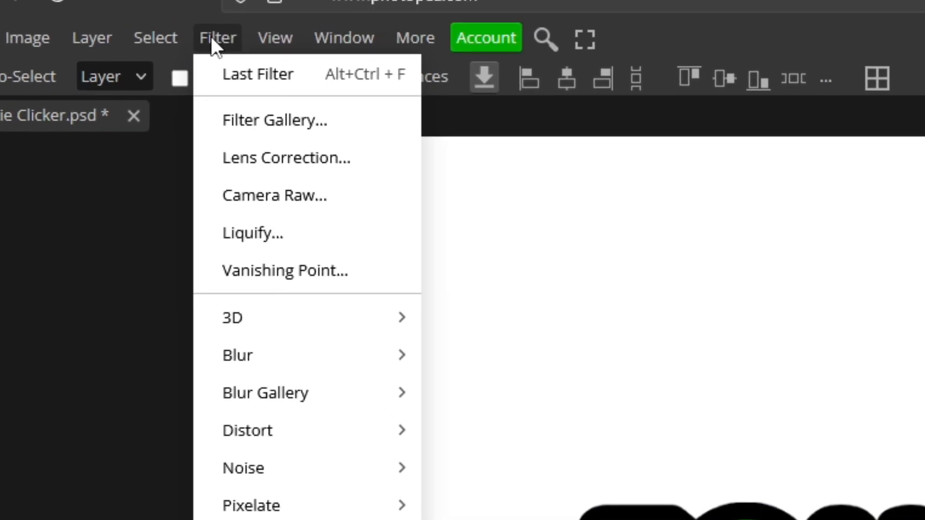
mouse_move(320, 519)
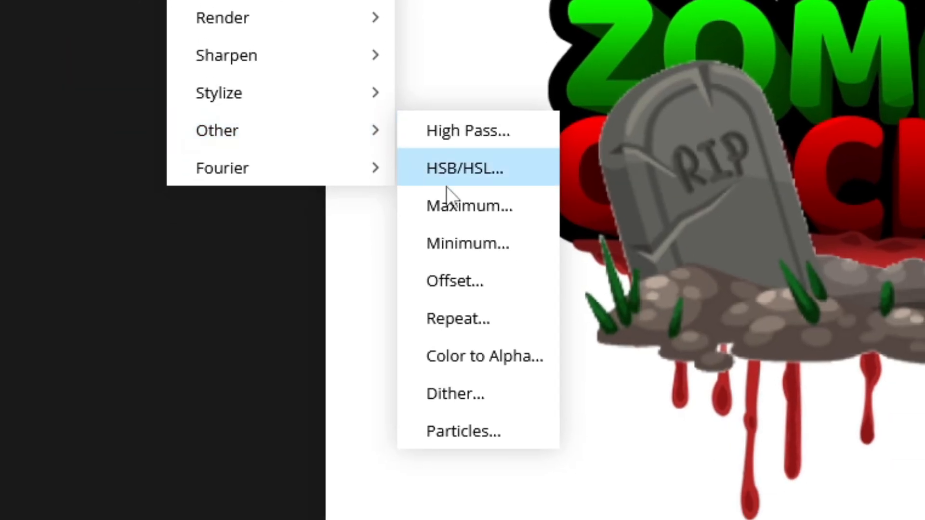
left_click(476, 234)
mouse_move(127, 155)
left_mouse_down()
mouse_move(106, 155)
mouse_move(114, 160)
left_mouse_up()
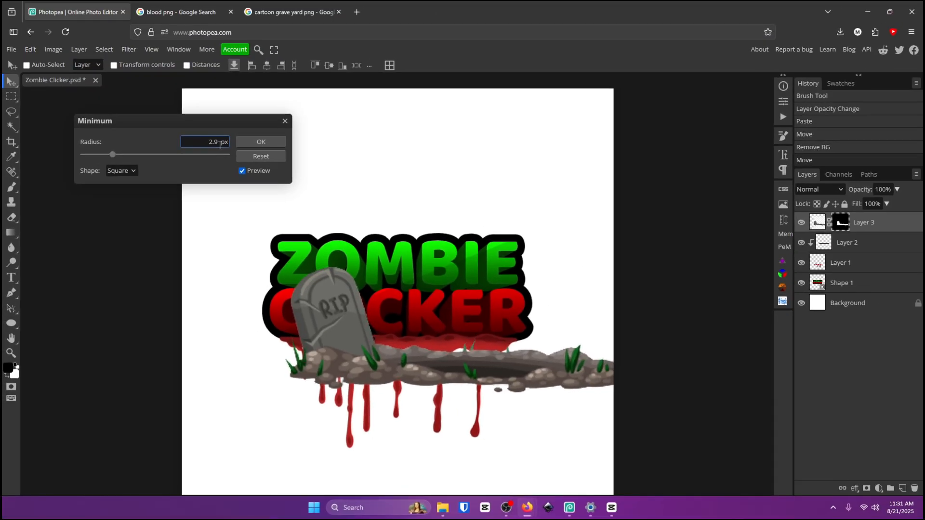
left_click(253, 145)
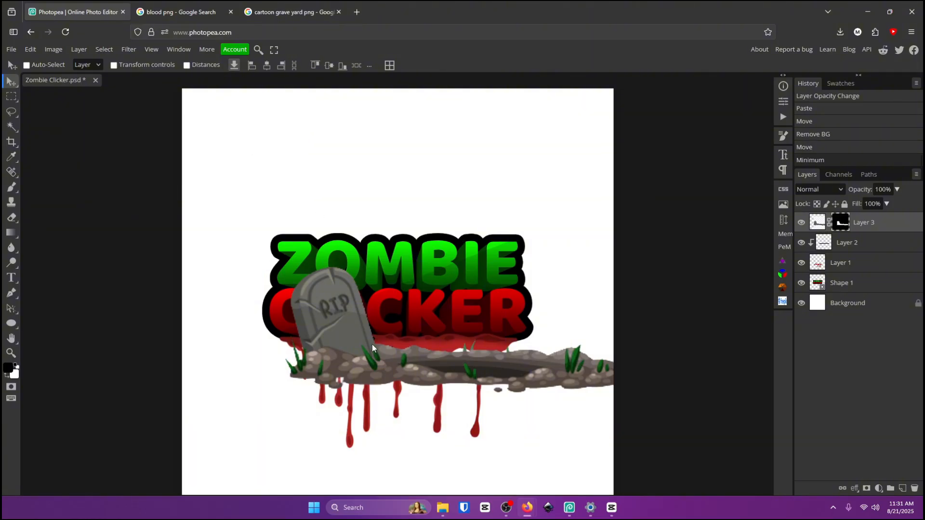
Move the grave above the logo and scale it to about 62% so the dirt sits on the text's top edge.
left_click_drag(351, 335, 297, 191)
key("ctrl+t")
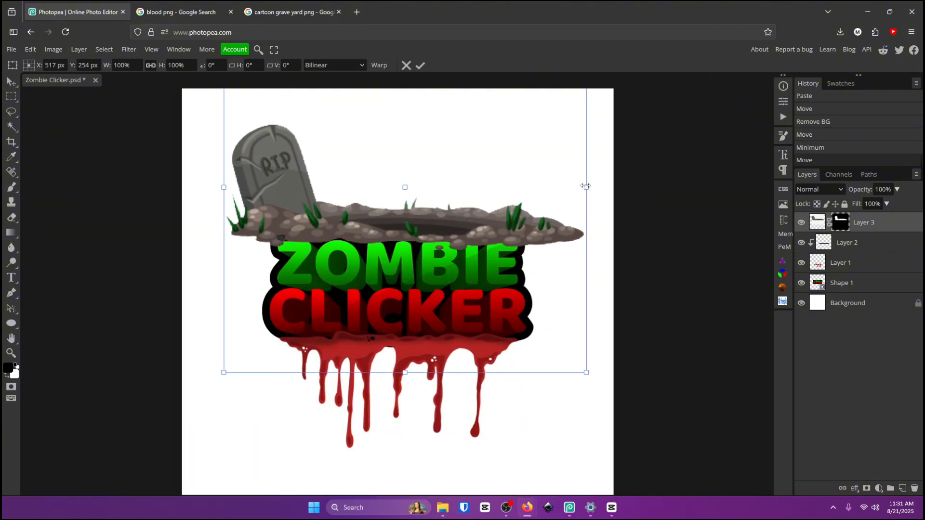
left_click_drag(586, 186, 448, 186)
left_click_drag(392, 187, 438, 211)
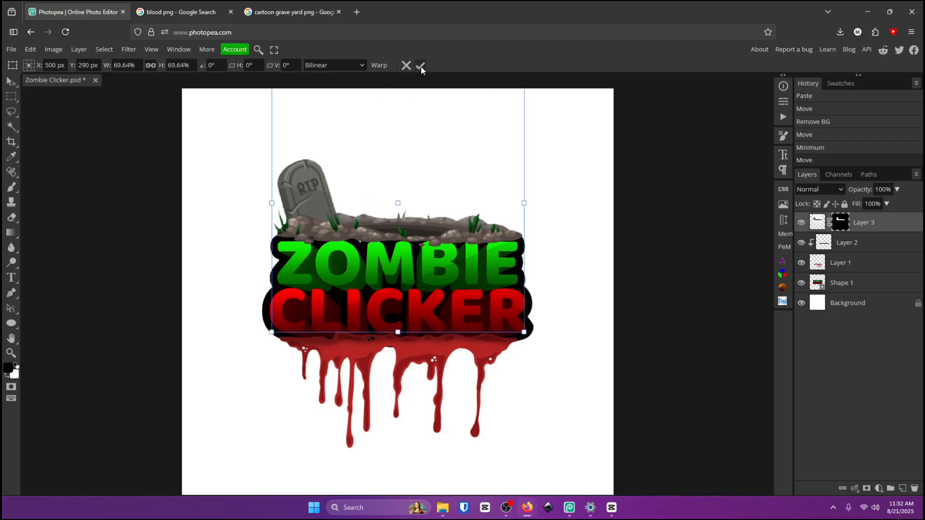
left_click(421, 66)
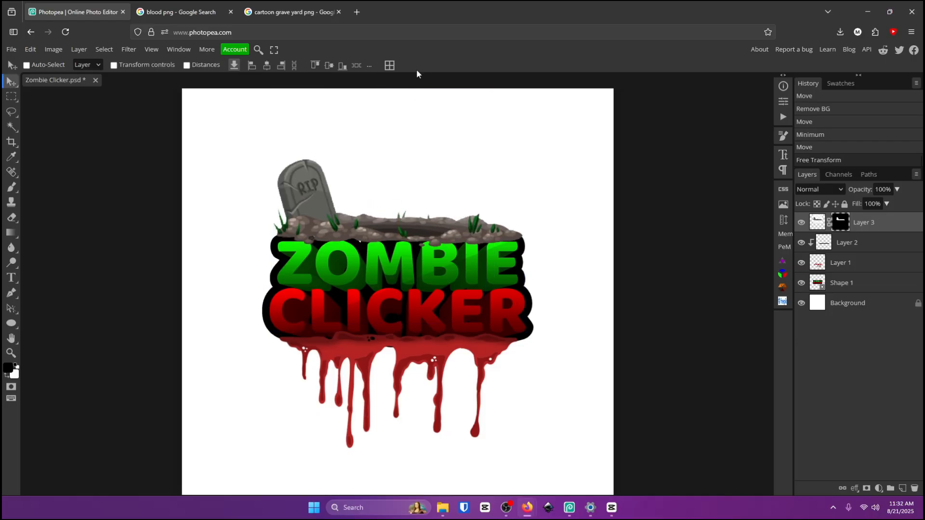
left_click(9, 355)
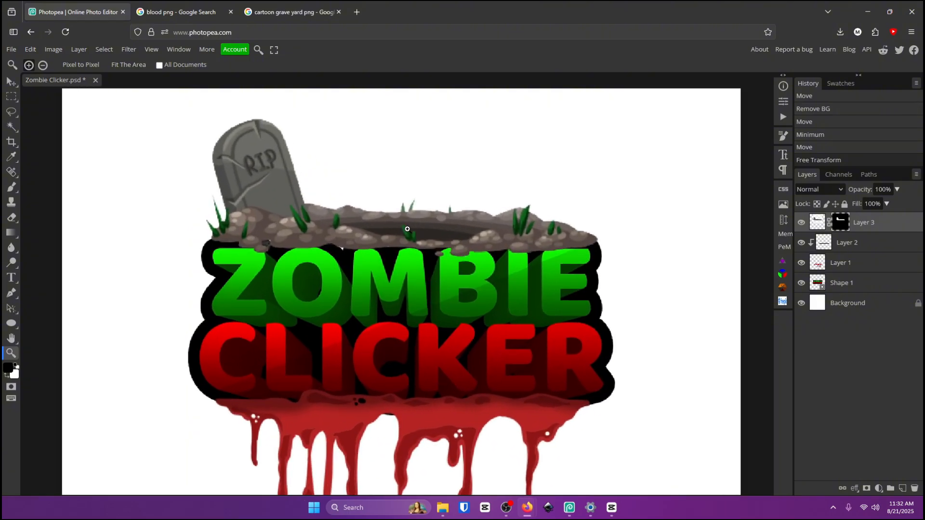
left_click(393, 230)
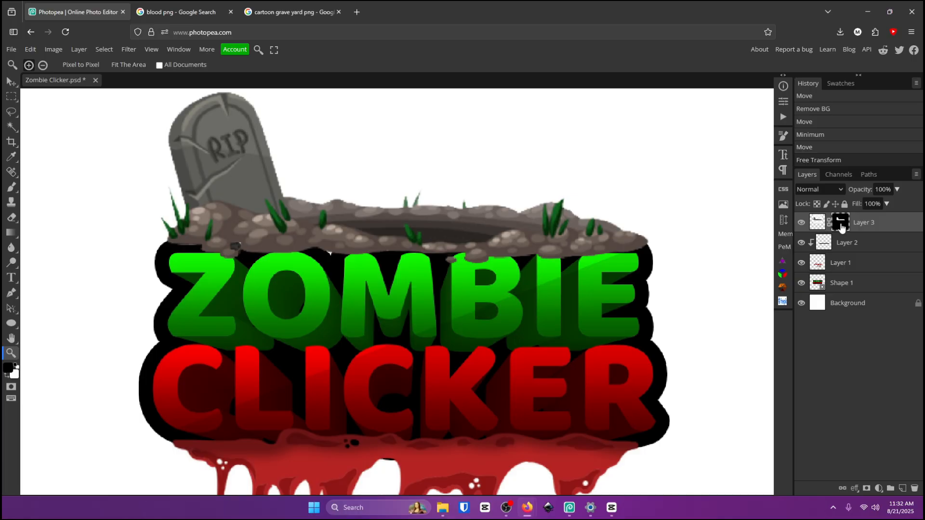
left_click(11, 187)
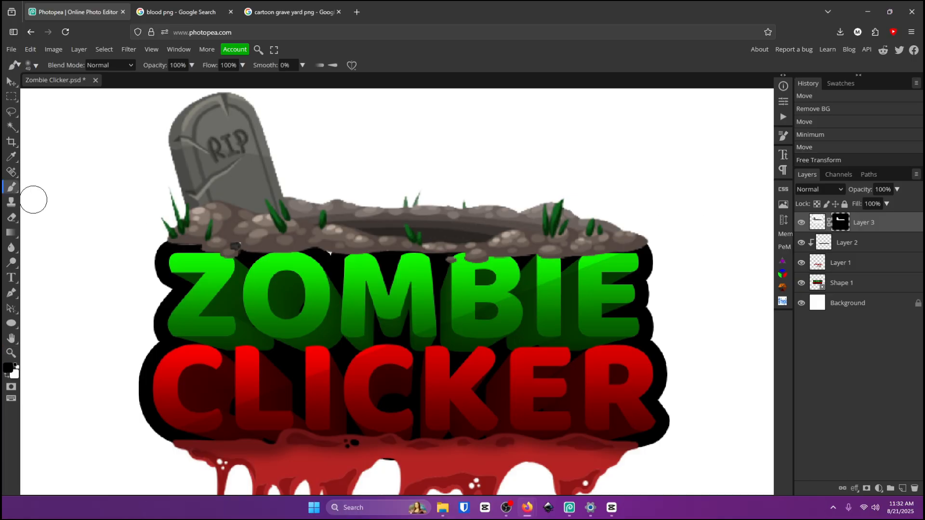
left_click_drag(226, 229, 612, 220)
key("ctrl+z")
left_click(7, 376)
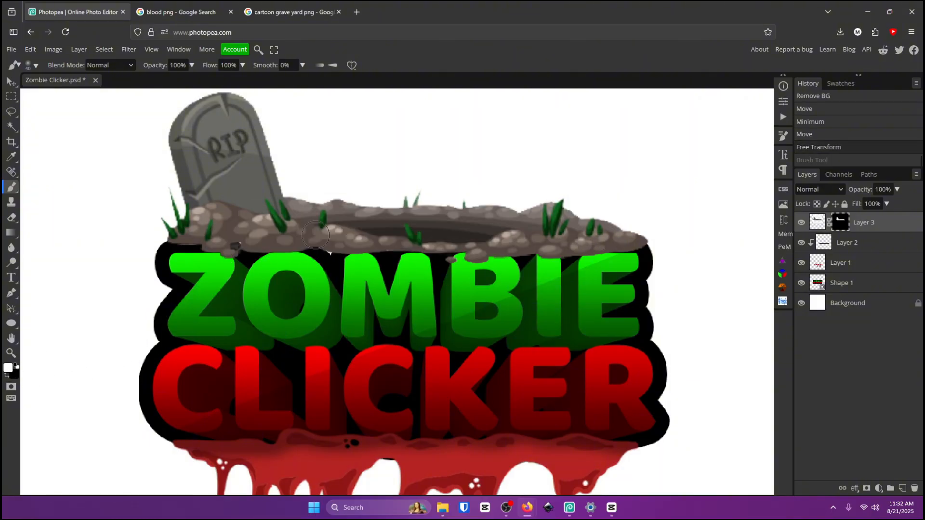
left_click_drag(309, 256, 362, 260)
key("ctrl+z")
Switch to a black foreground, resize the brush, and paint on the grave's mask to hide the dirt's lower edge.
left_click(7, 375)
right_click(332, 256, "alt")
mouse_move(261, 256)
left_mouse_down()
mouse_move(303, 260)
mouse_move(283, 256)
left_mouse_up()
mouse_move(215, 260)
left_mouse_down()
mouse_move(240, 262)
mouse_move(212, 256)
left_mouse_up()
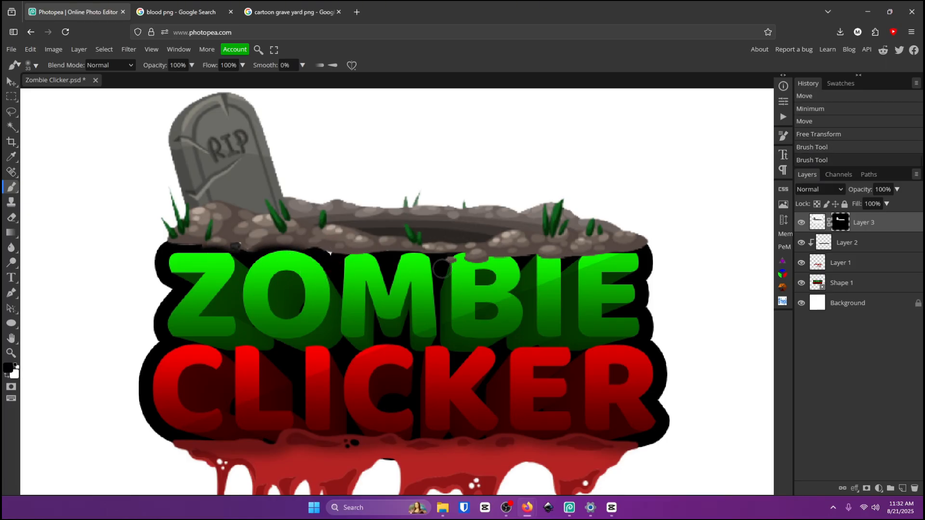
Paint once more along the dirt's lower edge on the grave layer's mask.
mouse_move(442, 268)
left_mouse_down()
mouse_move(613, 263)
mouse_move(530, 271)
mouse_move(313, 261)
left_mouse_up()
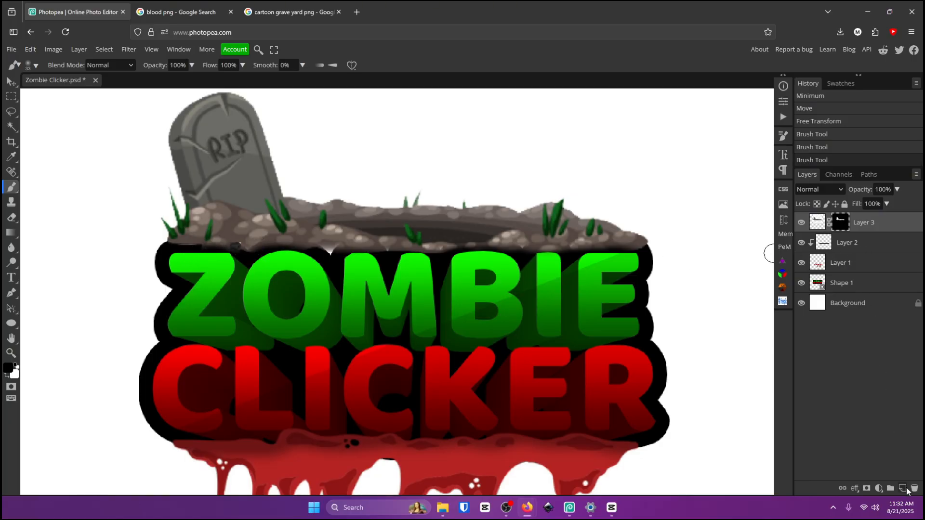
Paint a black stroke along the dirt's lower edge on a new layer placed below the text shape layer.
left_click(903, 489)
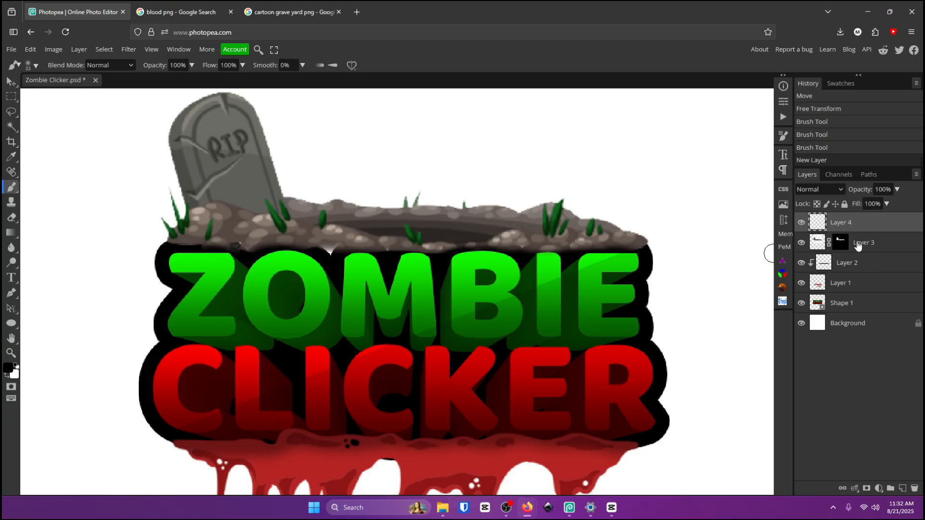
left_click_drag(855, 224, 855, 269)
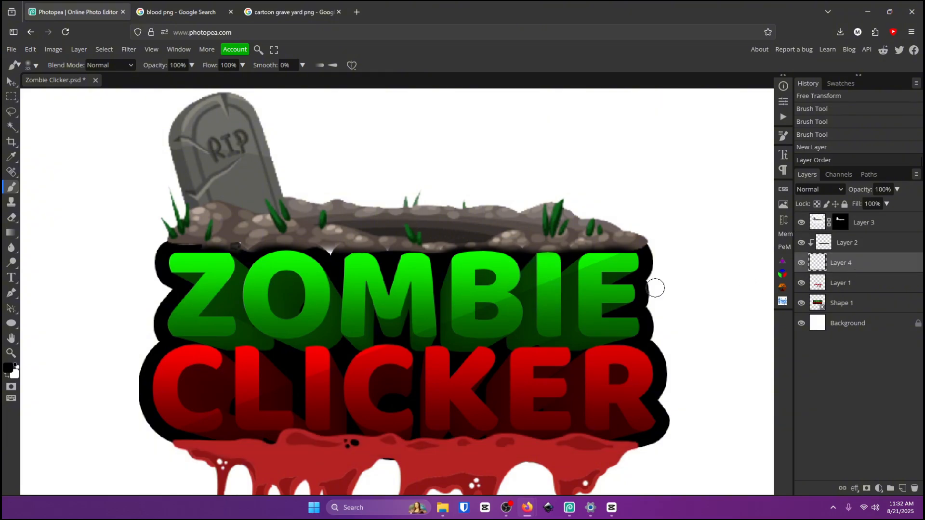
left_click_drag(796, 261, 845, 250)
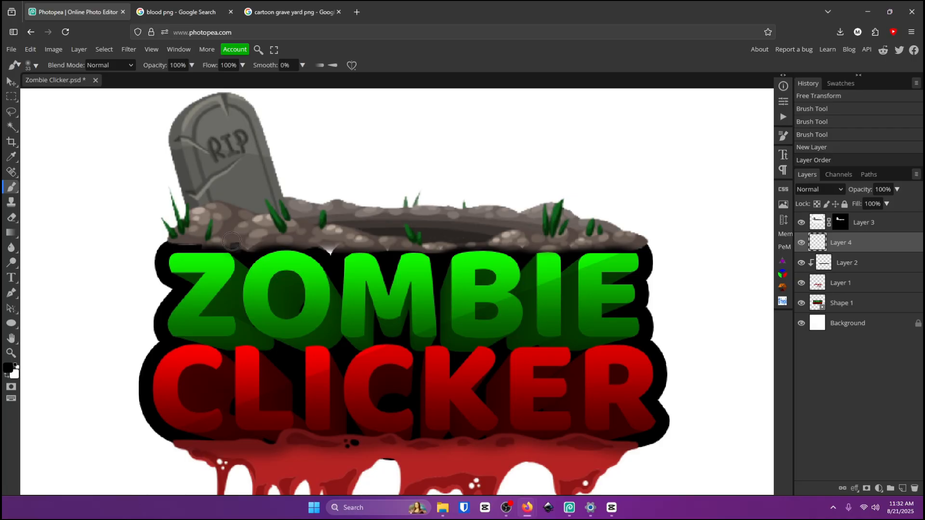
mouse_move(232, 241)
left_mouse_down()
mouse_move(197, 256)
mouse_move(597, 248)
left_mouse_up()
left_click_drag(853, 245, 854, 313)
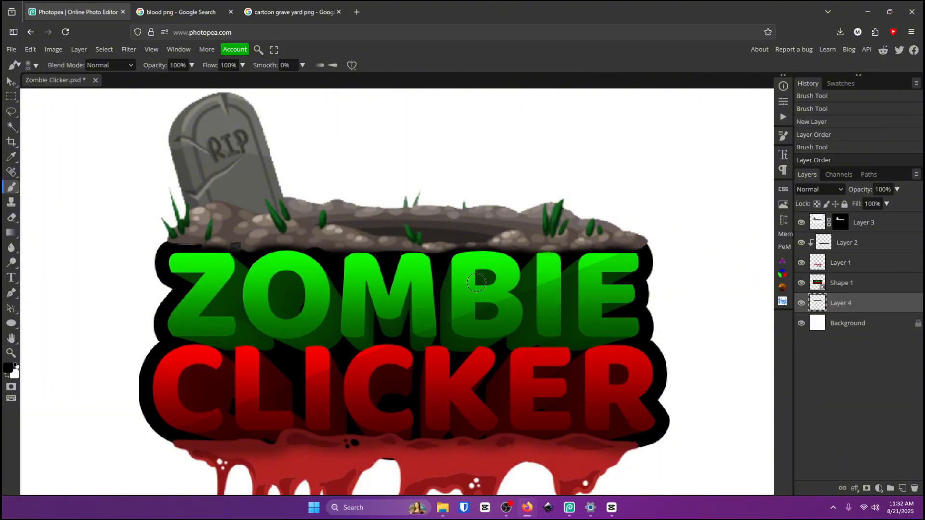
left_click(218, 246)
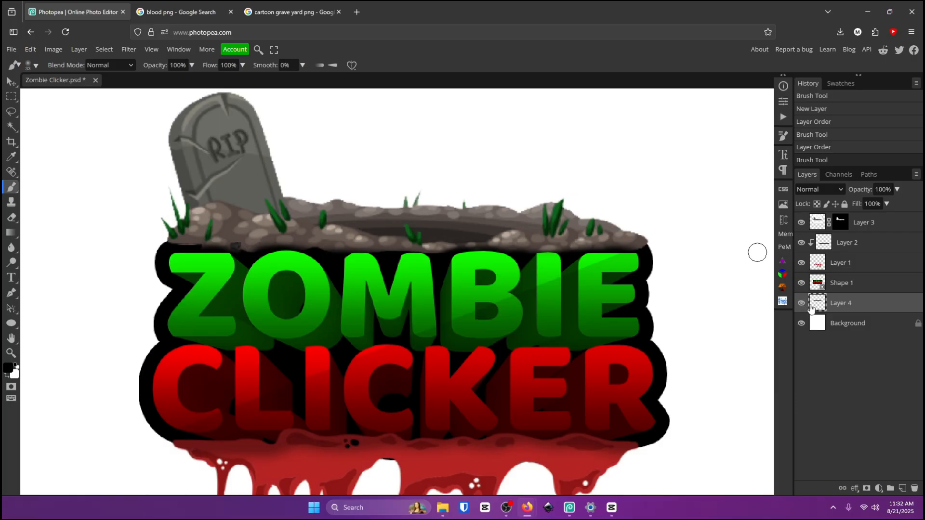
Copy a cartoon zombie hand image from the image search results and paste it into the logo document.
left_click(11, 353)
scroll(377, 217, "down", 5)
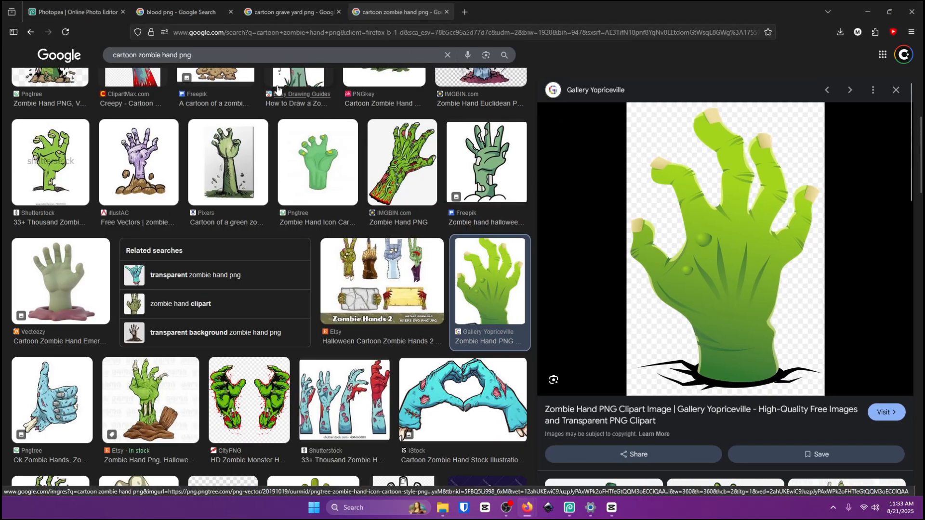
left_click(78, 11)
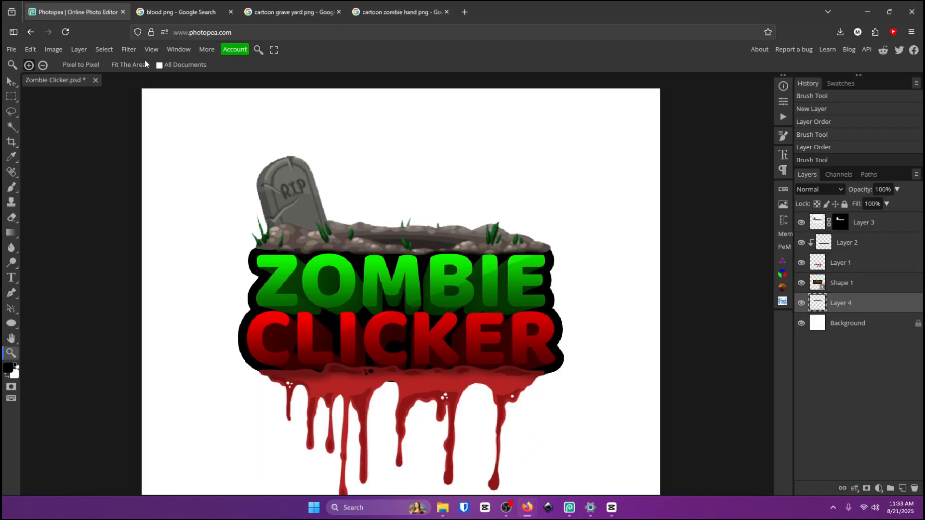
left_click(399, 12)
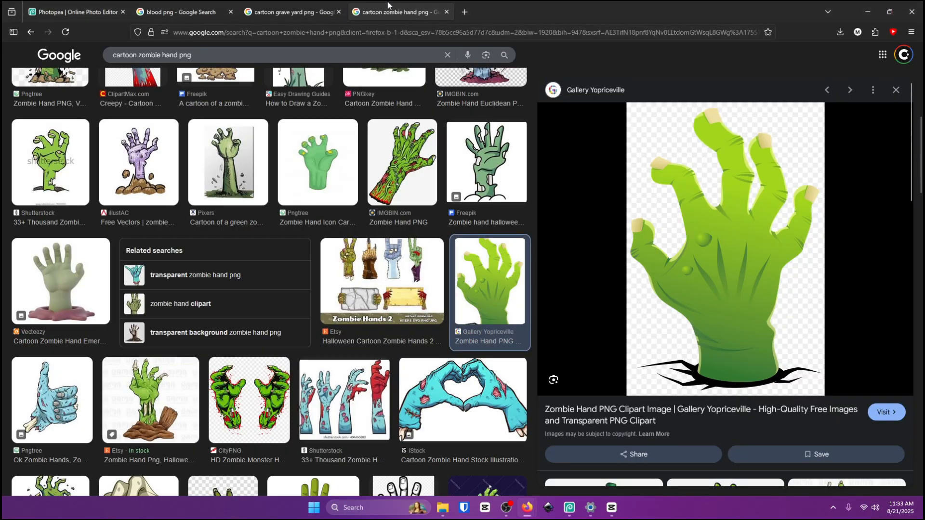
right_click(705, 228)
left_click(723, 403)
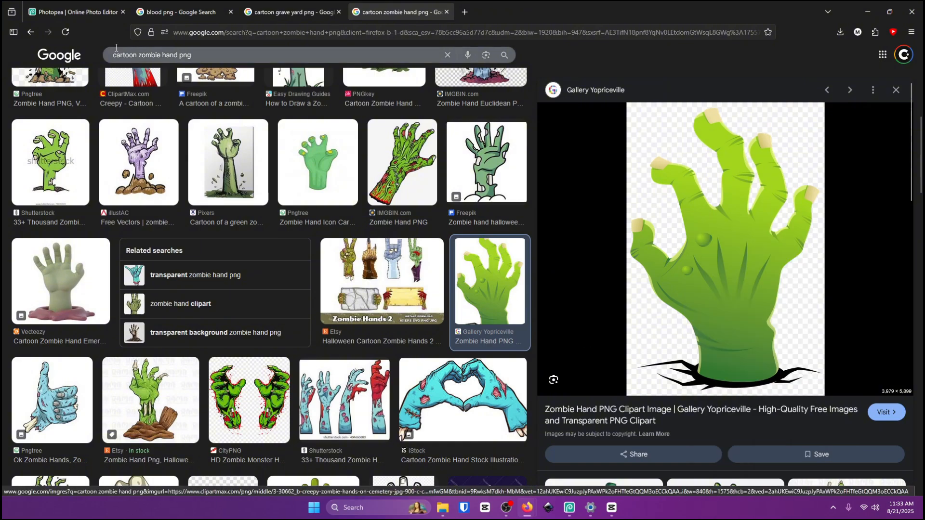
left_click(77, 11)
left_click(10, 85)
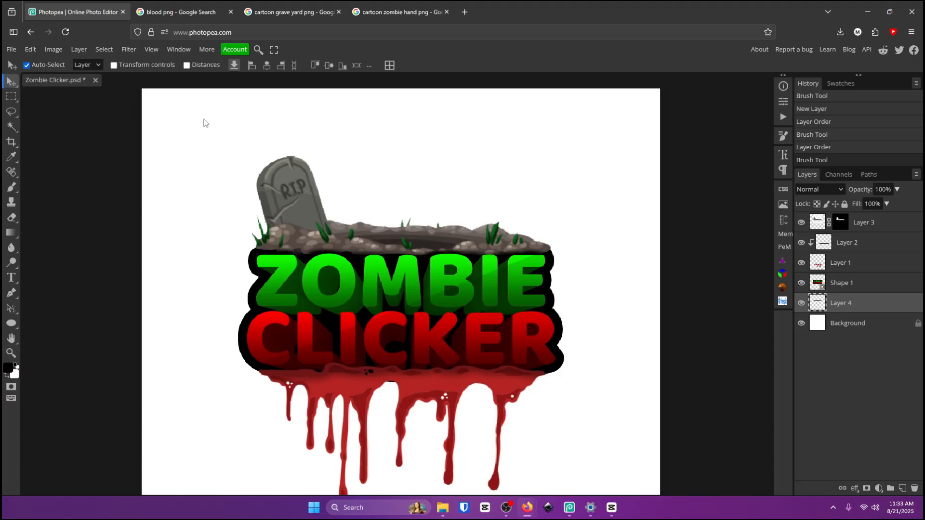
key("ctrl+v")
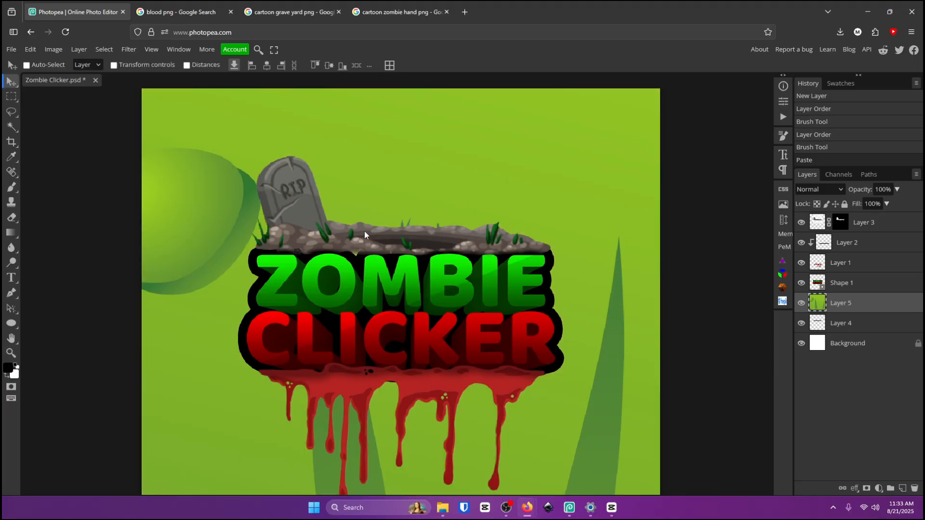
Scale the pasted zombie hand down with Free Transform and bring its layer to the top of the stack.
left_click(11, 353)
scroll(496, 276, "down", 8)
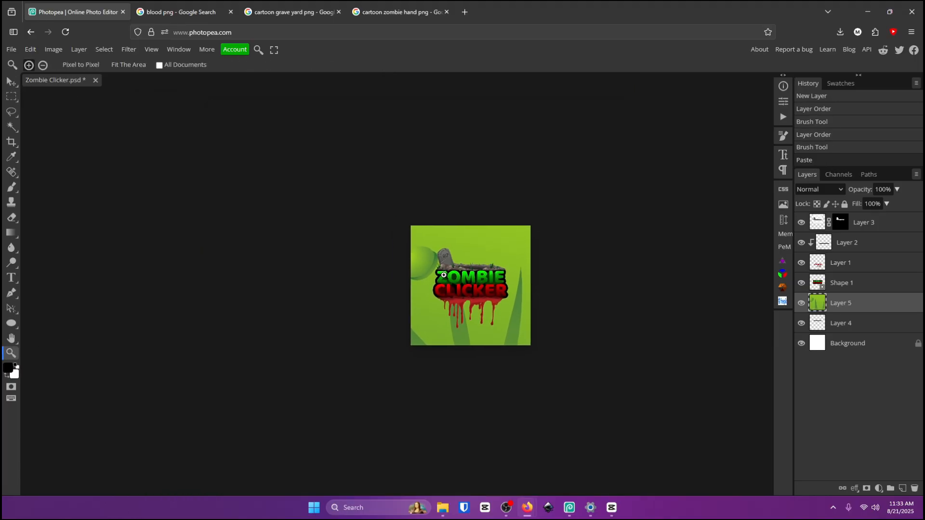
key("ctrl+t")
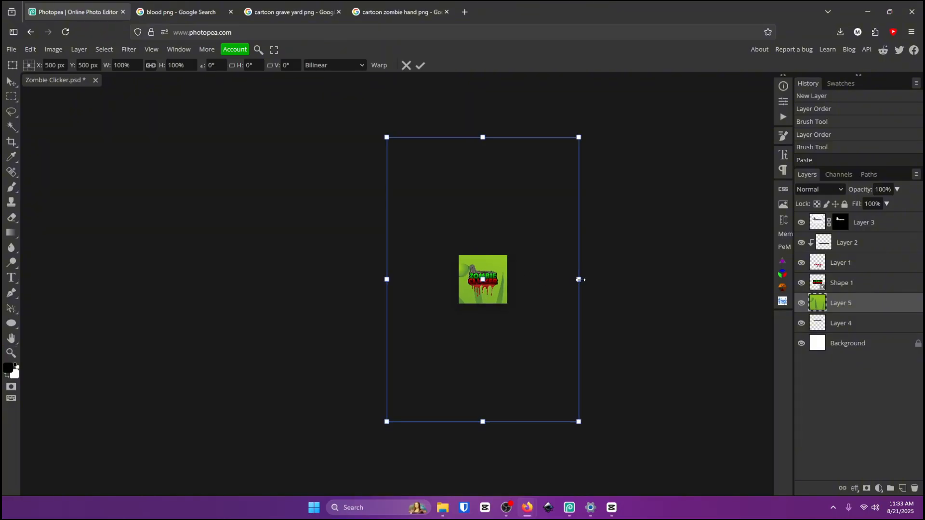
left_click_drag(581, 280, 503, 277)
left_click(419, 66)
key("z")
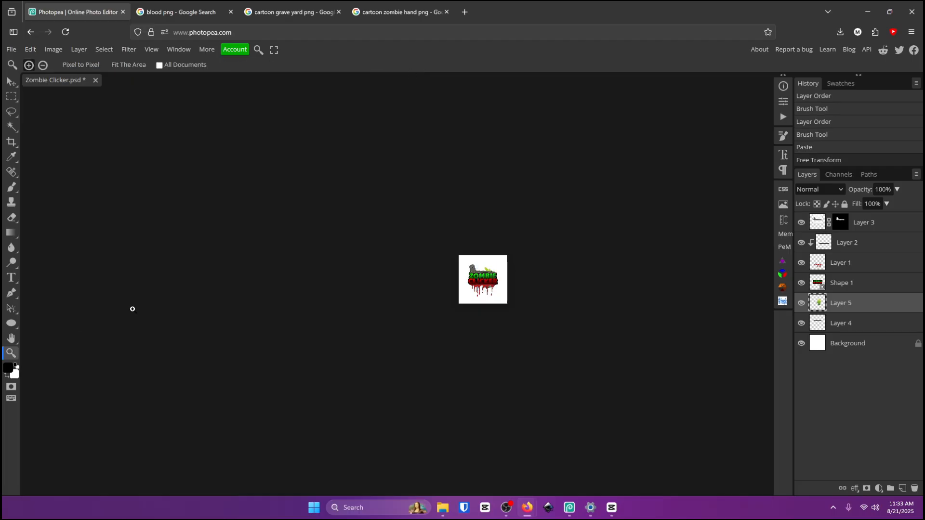
scroll(495, 275, "up", 5)
key("v")
key("ctrl+shift+bracketright")
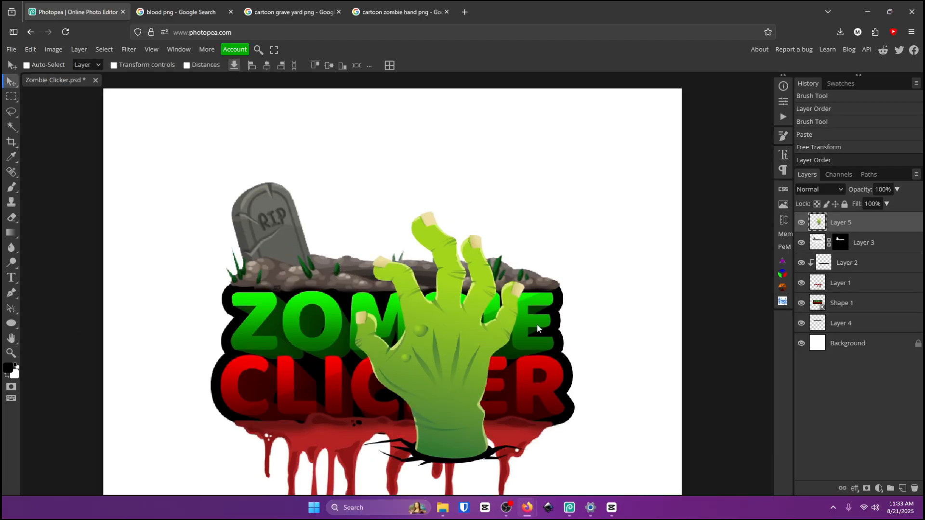
Move the hand onto the dirt and scale it to about 60% so it rises from the grave ground.
scroll(335, 266, "down", 1)
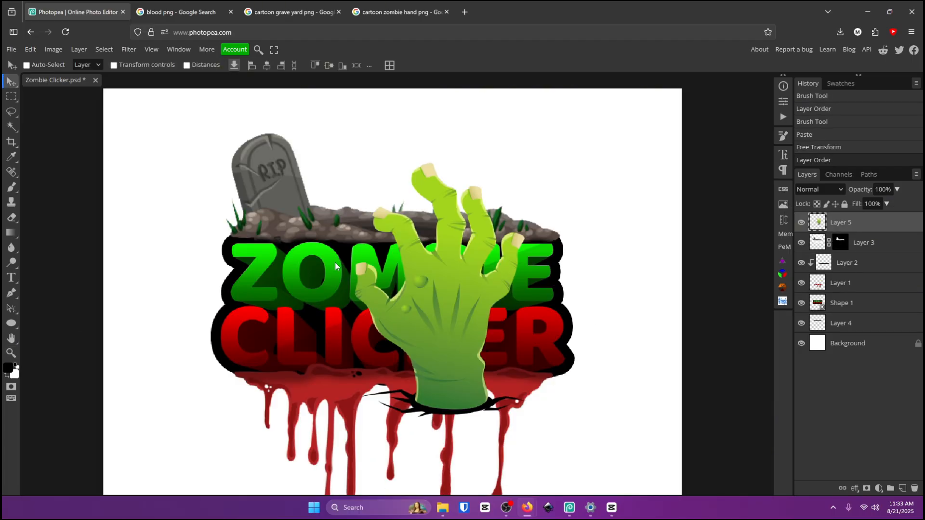
left_click_drag(437, 273, 435, 189)
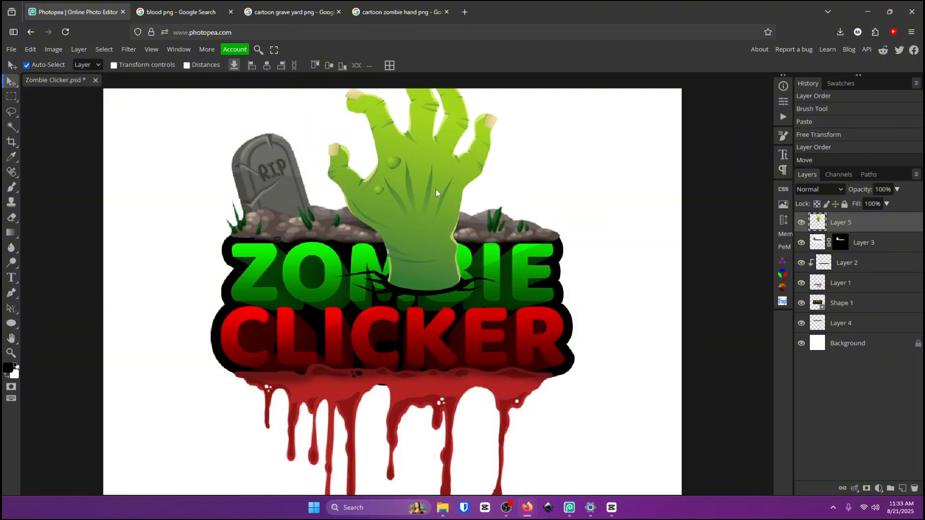
key("ctrl+t")
left_click_drag(495, 175, 434, 147)
scroll(395, 218, "up", 1)
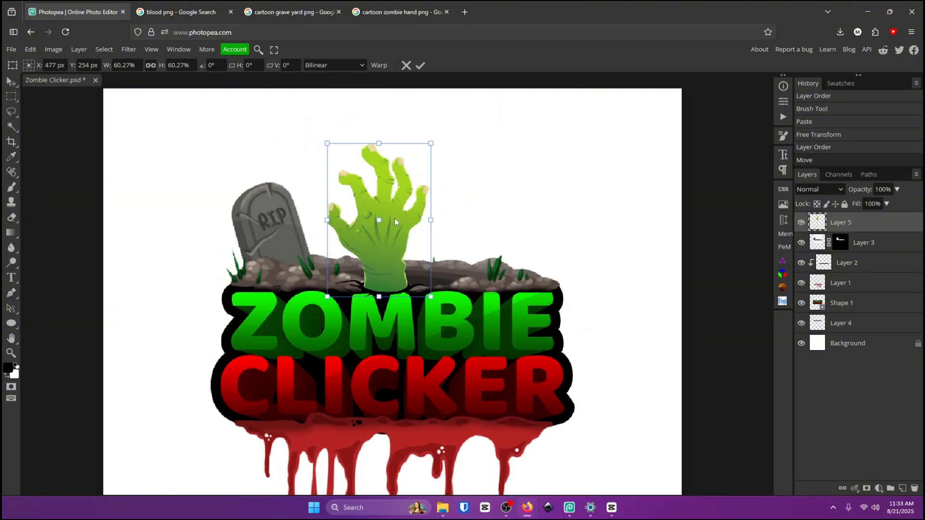
left_click_drag(399, 242, 423, 235)
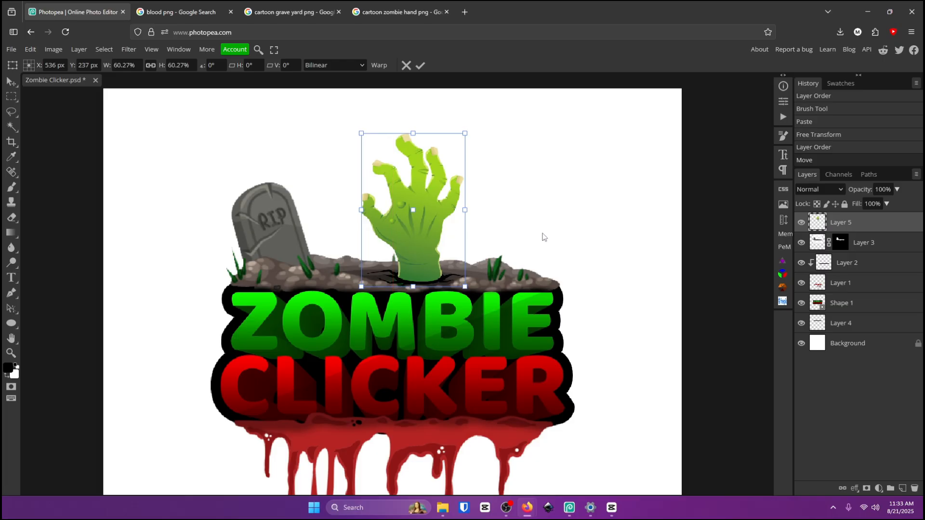
Flip the hand horizontally, tilt it slightly, and apply the transform.
right_click(407, 192)
left_click(453, 359)
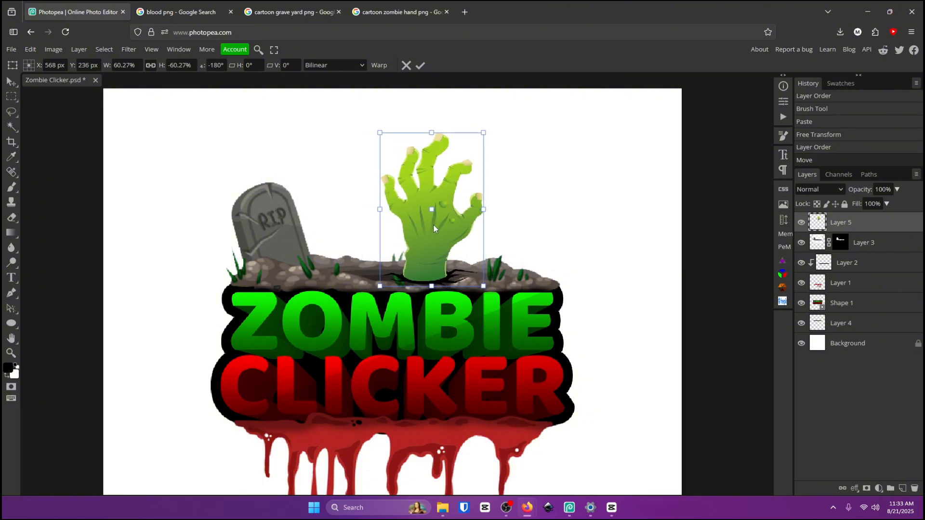
left_click_drag(491, 221, 456, 232)
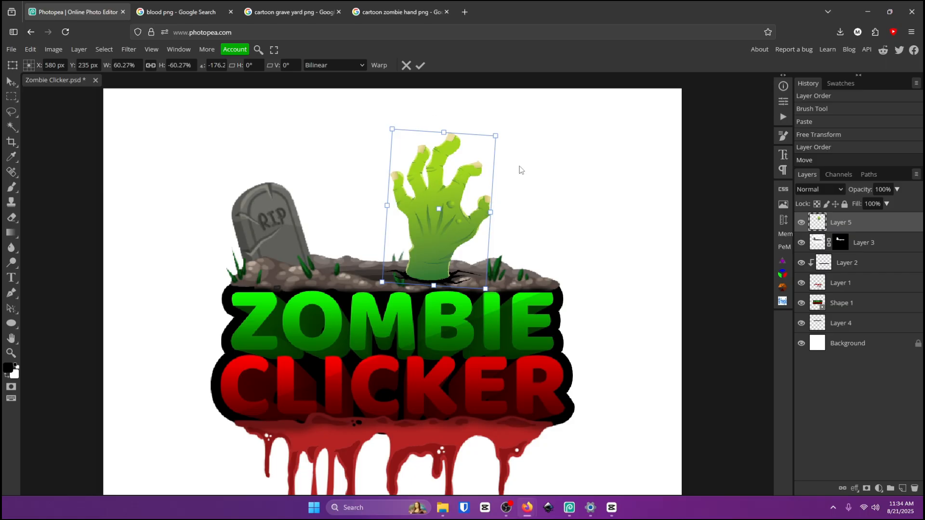
left_click(423, 69)
Copy the night spooky graveyard cartoon image from the search results and paste it into the document.
key("z")
left_click_drag(425, 144, 397, 220)
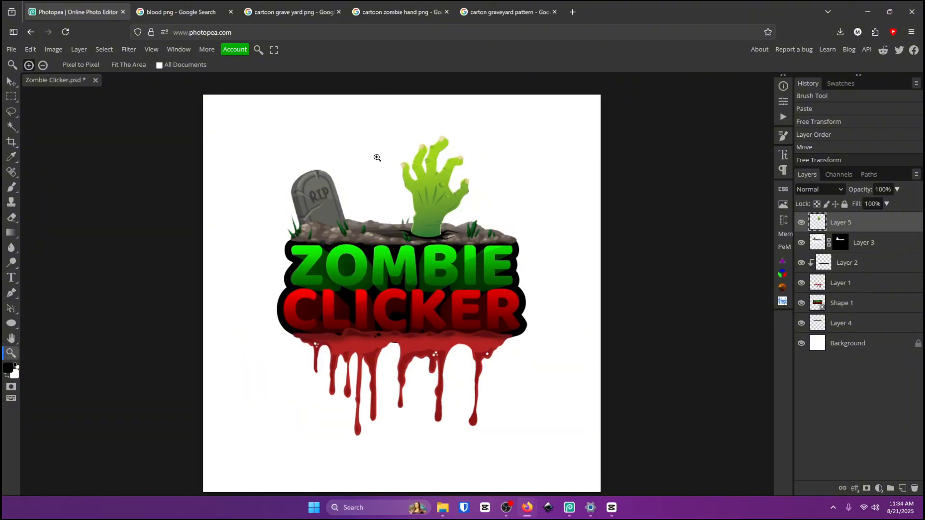
left_click(506, 11)
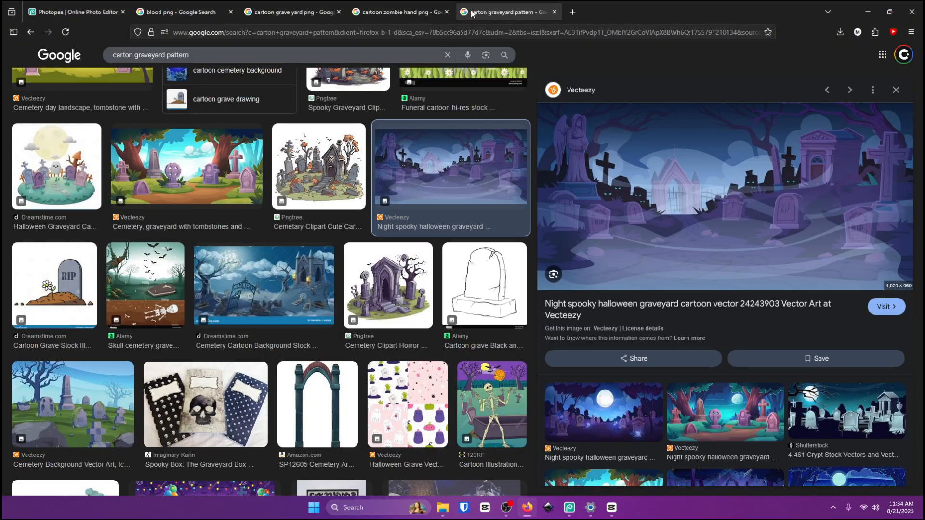
right_click(646, 197)
left_click(671, 357)
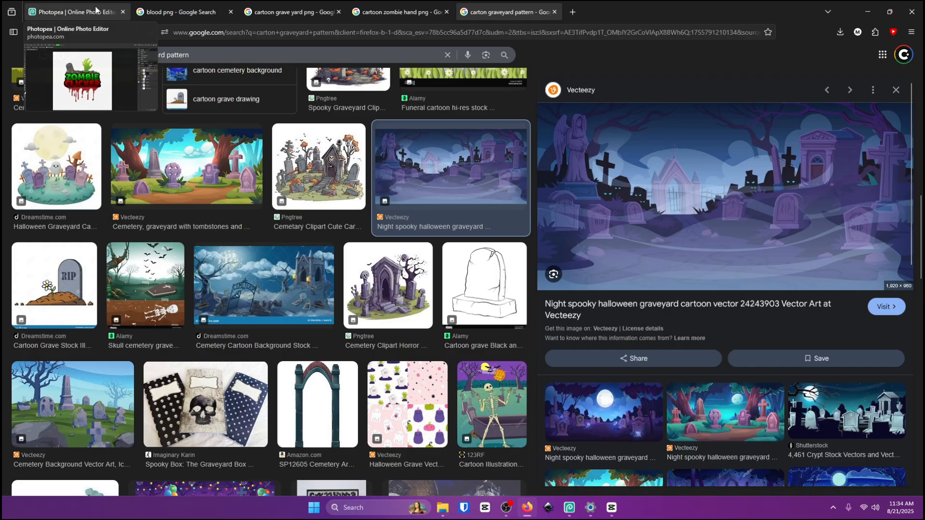
left_click(95, 10)
left_click(10, 81)
key("ctrl+v")
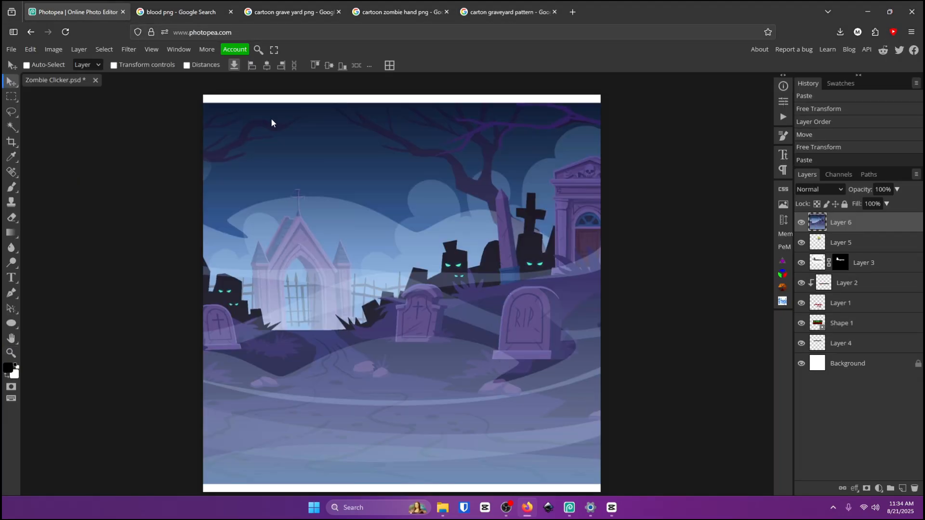
Stretch the graveyard image with Free Transform so it fills the whole canvas.
key("ctrl+t")
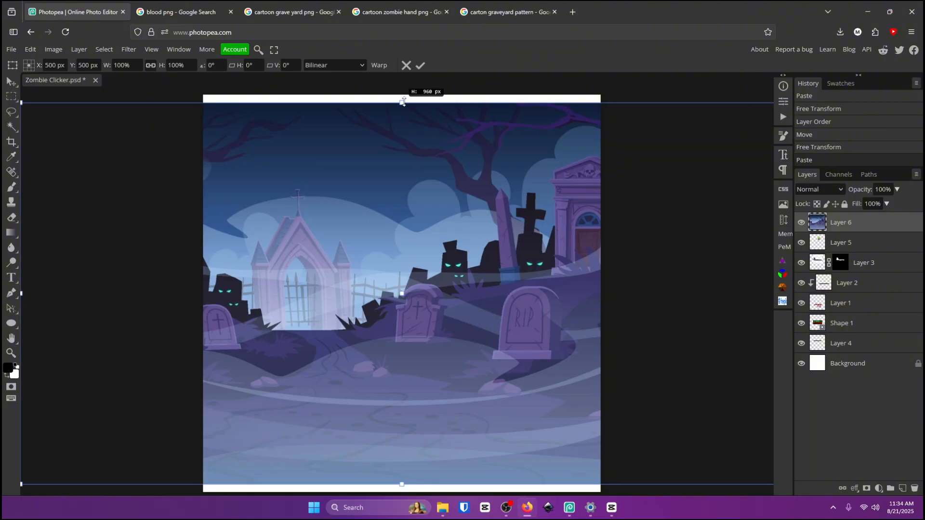
left_click_drag(401, 103, 402, 94)
left_click_drag(408, 491, 402, 491)
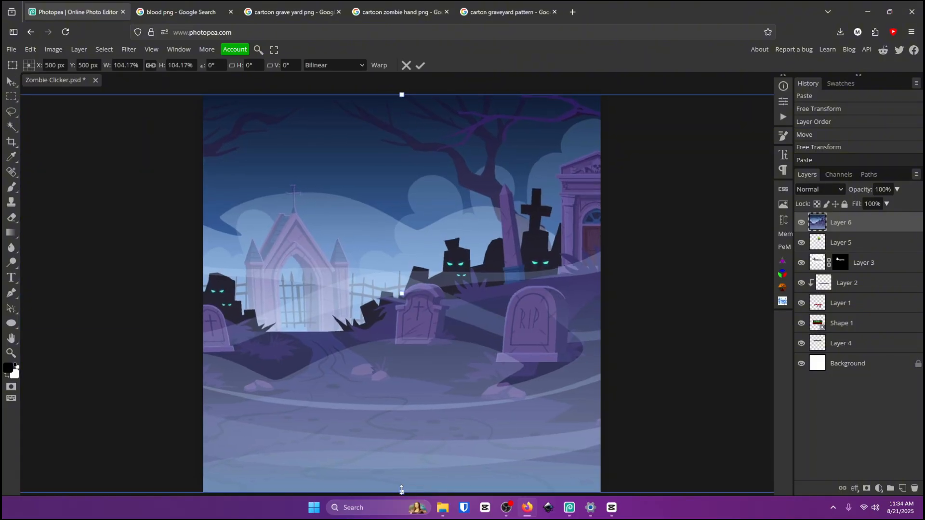
left_click(420, 62)
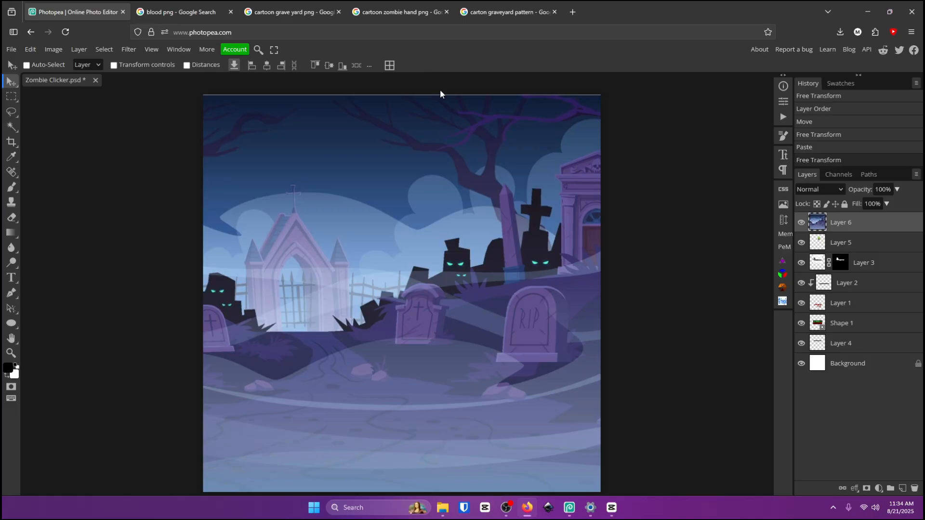
key("ctrl+t")
left_click_drag(402, 95, 403, 140)
left_click(424, 63)
Move the graveyard layer down to sit just above the Background layer.
left_click_drag(846, 225, 853, 355)
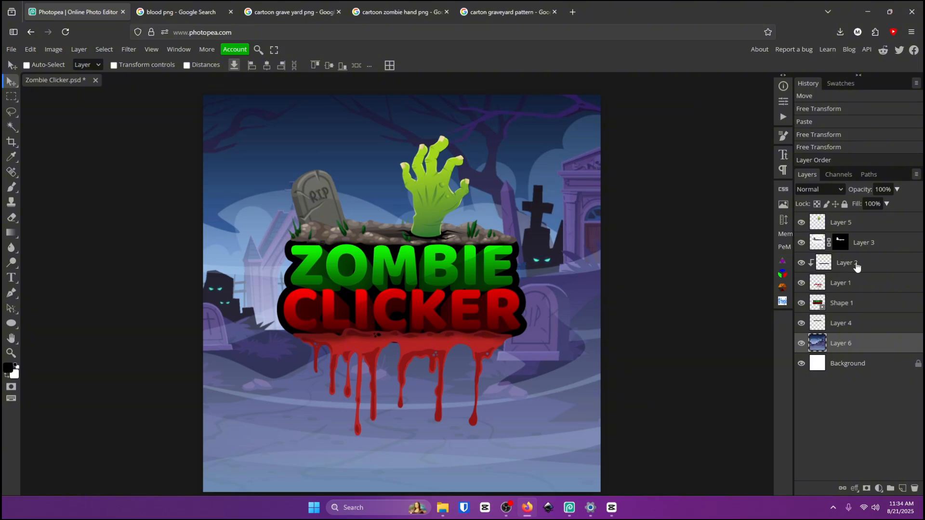
mouse_move(856, 268)
left_mouse_down()
mouse_move(853, 326)
mouse_move(849, 260)
mouse_move(860, 251)
left_mouse_up()
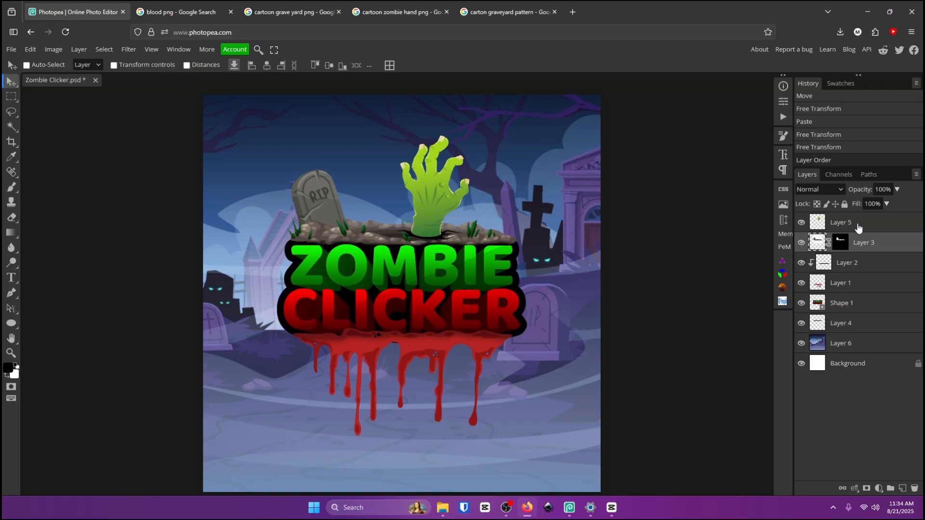
left_click(866, 344)
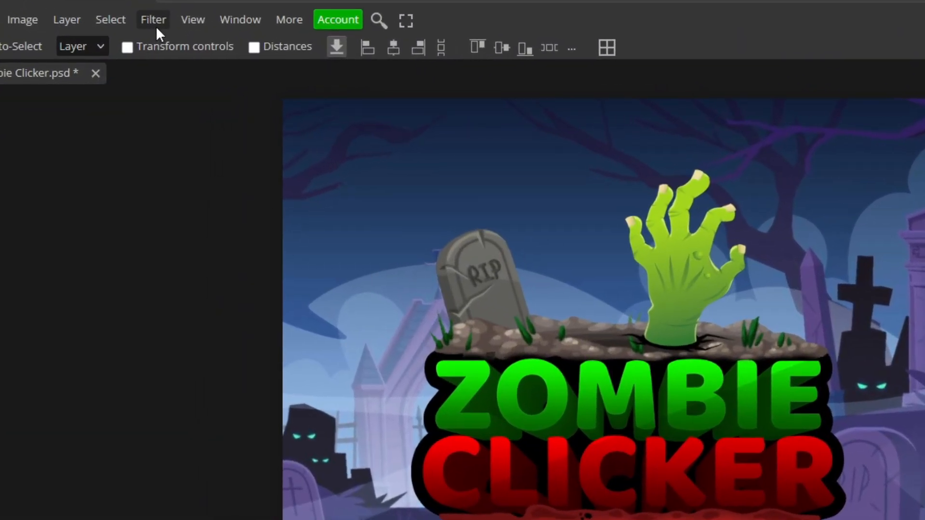
Apply a Gaussian Blur with a 7.2 px radius to the graveyard background.
left_click(129, 51)
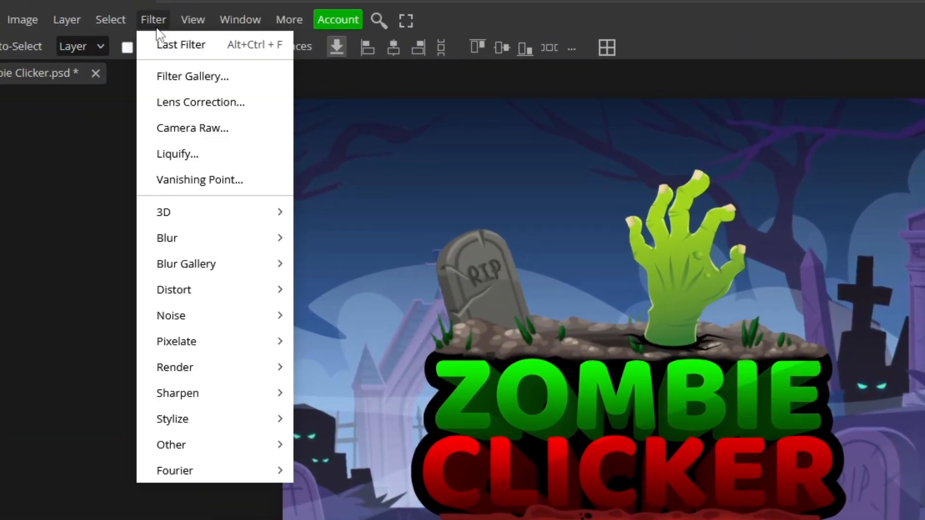
mouse_move(206, 252)
left_click(356, 340)
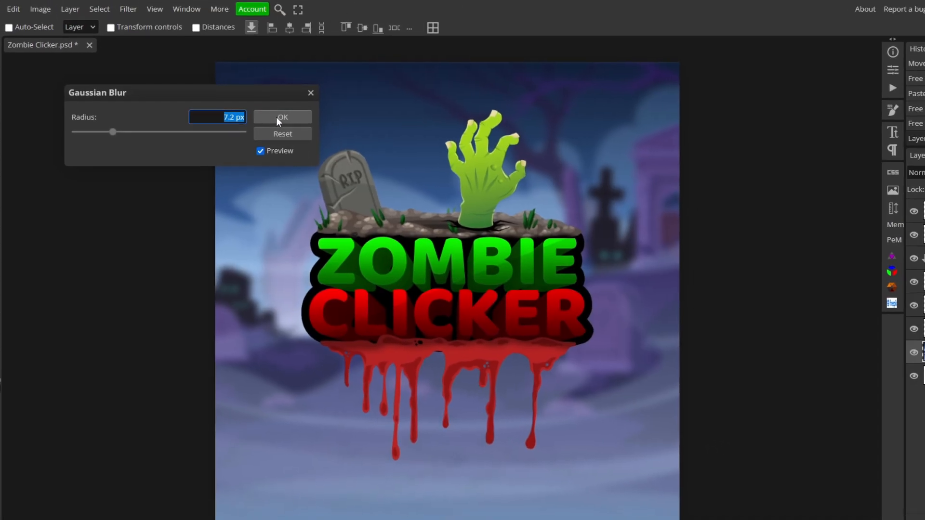
left_click(294, 99)
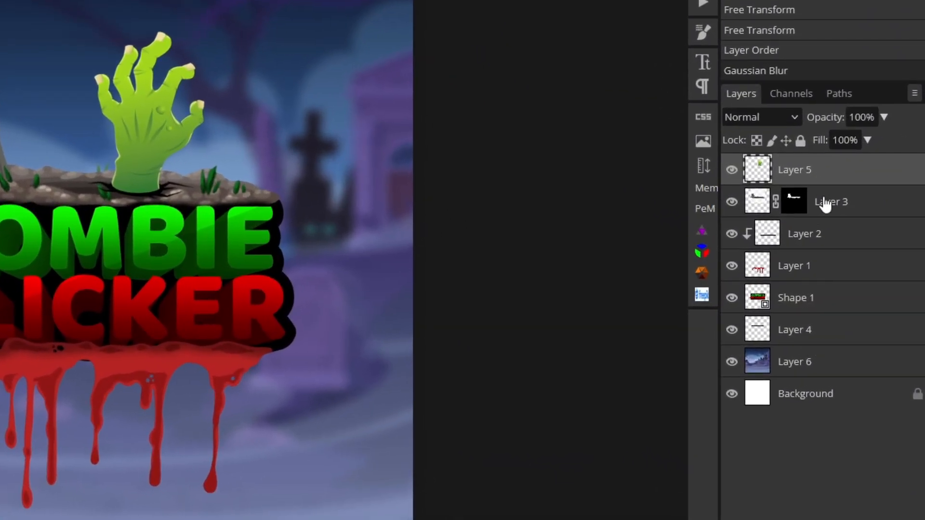
Convert all the logo layers into a single smart object and nudge it slightly into place.
left_click(819, 332)
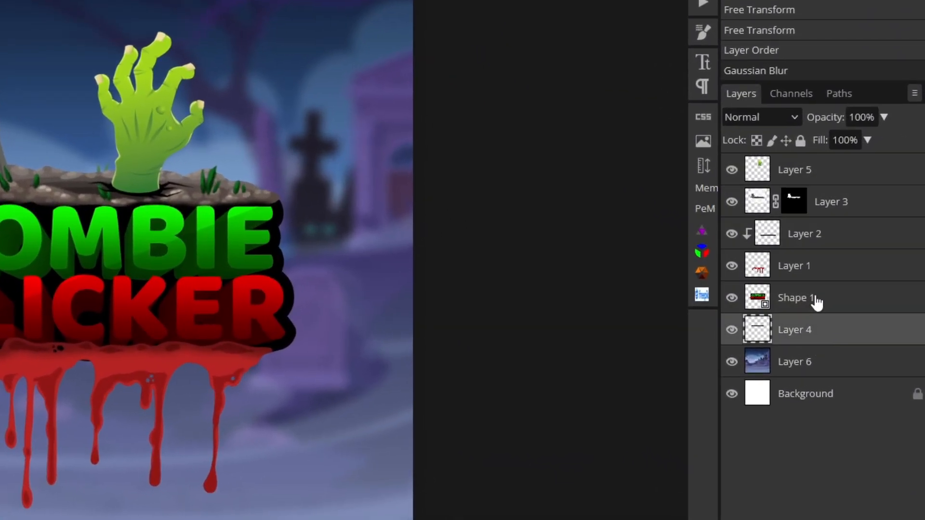
left_click(846, 177, "shift")
right_click(846, 177)
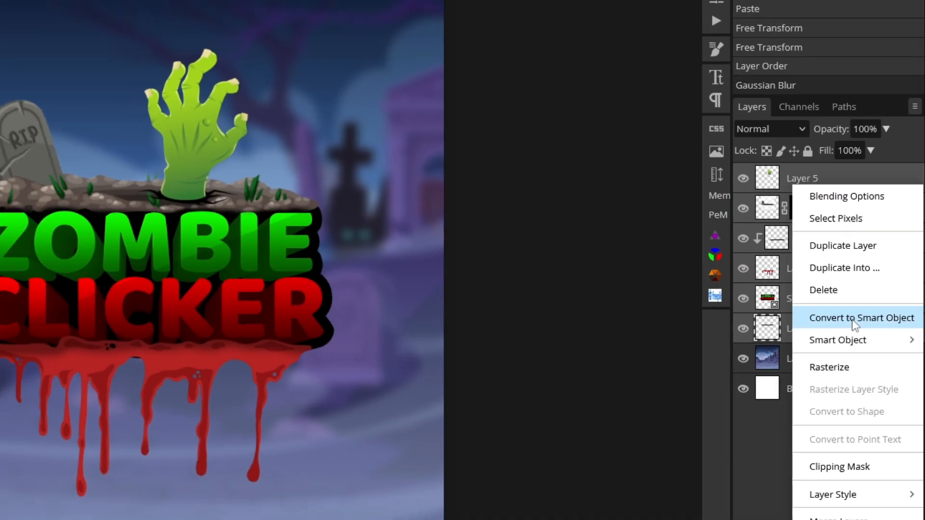
left_click(858, 318)
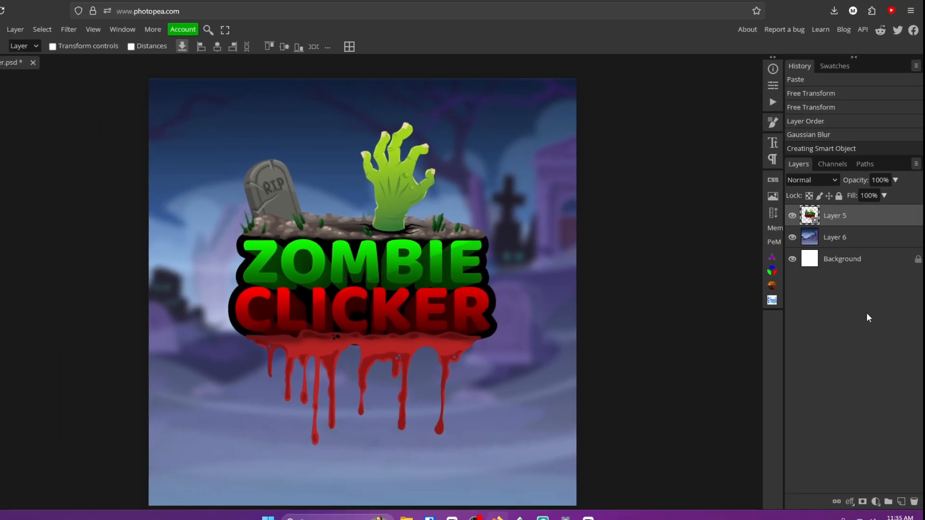
mouse_move(391, 284)
left_mouse_down()
mouse_move(409, 262)
mouse_move(386, 287)
left_mouse_up()
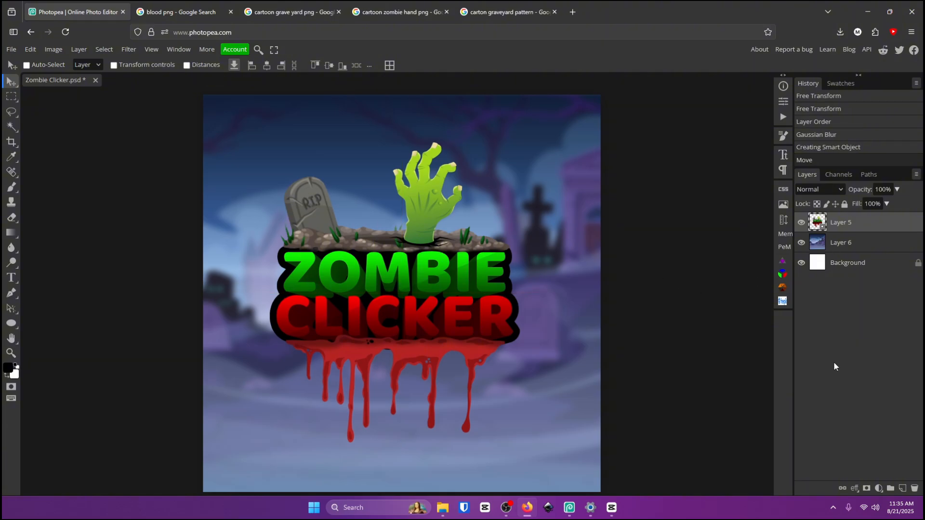
Add a new layer set to Overlay blend mode and switch to the Brush tool with white as the colour.
left_click(904, 488)
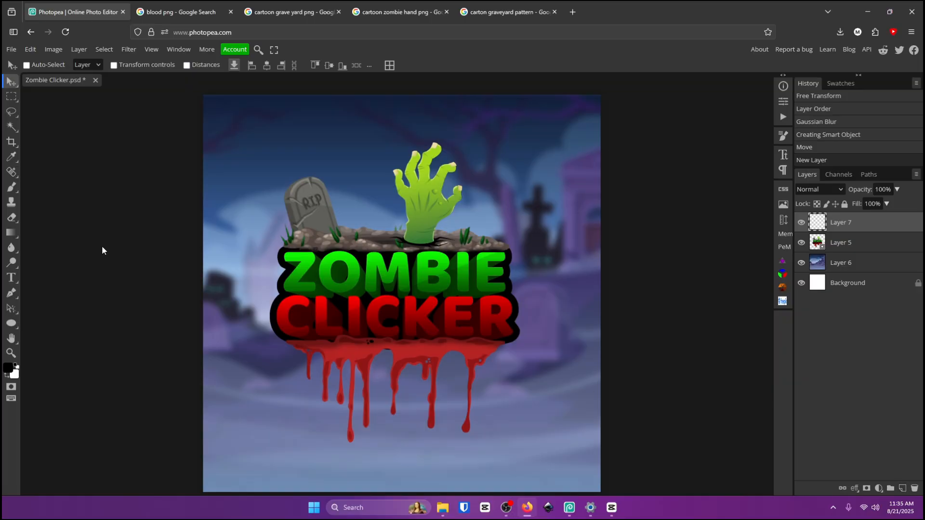
key("b")
key("x")
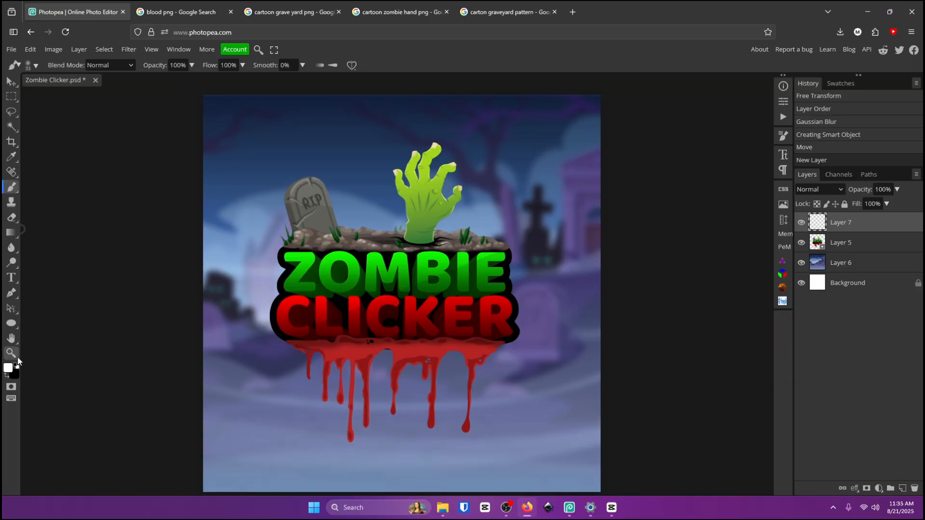
left_click_drag(274, 277, 334, 231)
left_click(823, 189)
left_click(810, 385)
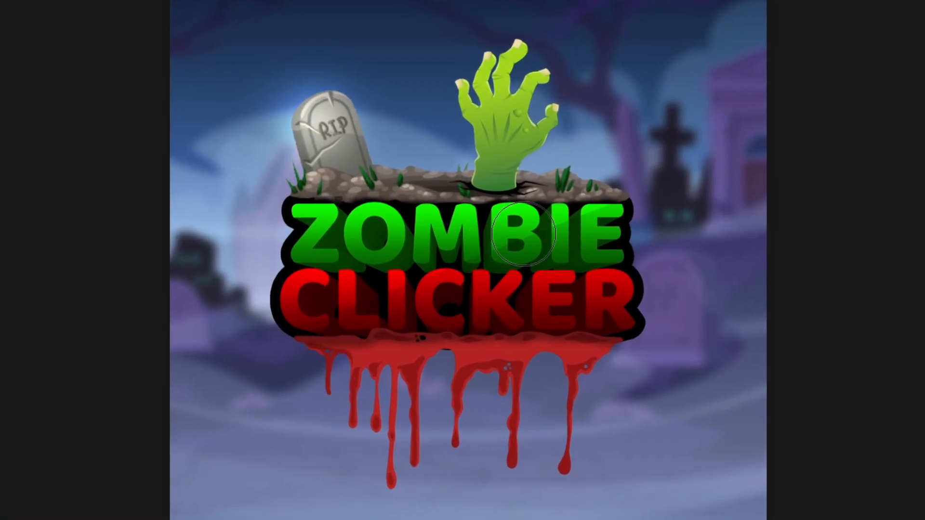
Paint soft white overlay highlights around the logo's edges, lettering, blood drips and zombie hand.
left_click(553, 187)
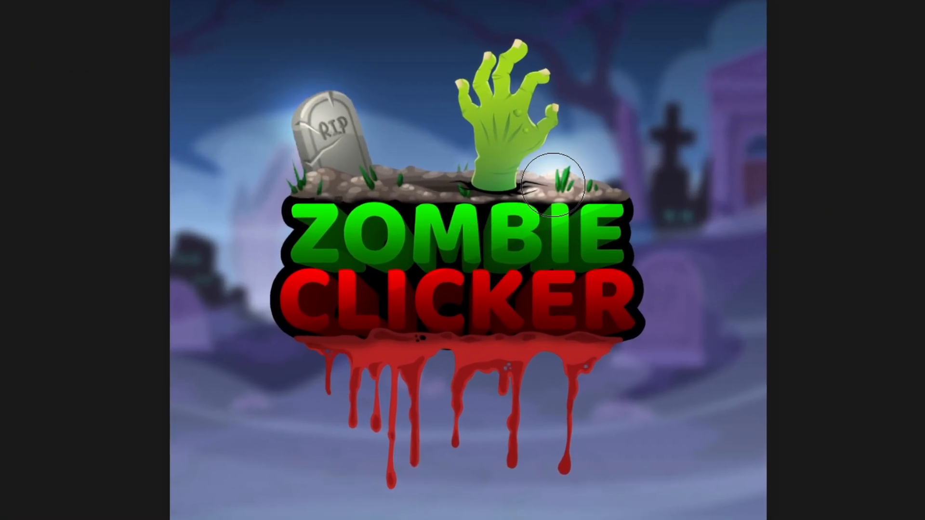
left_click(311, 225)
left_click(420, 295)
left_click(610, 275)
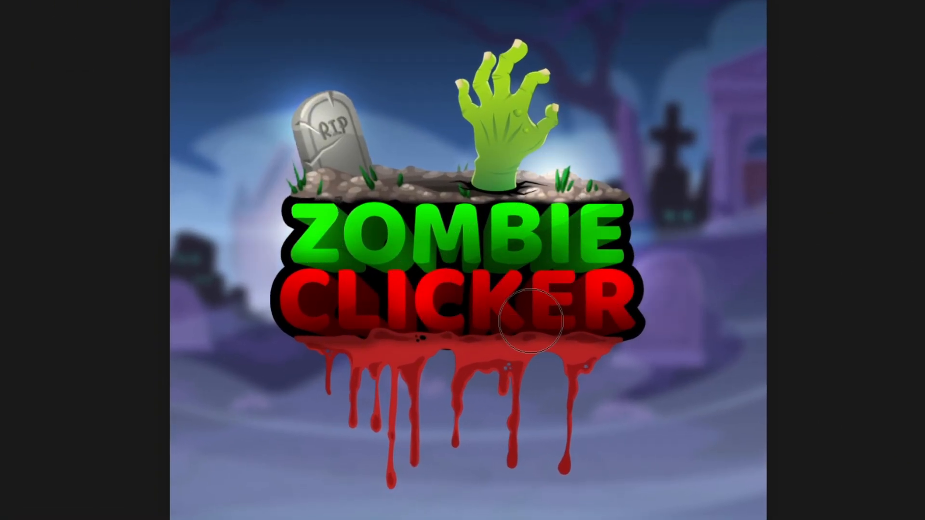
left_click(530, 337)
left_click(289, 343)
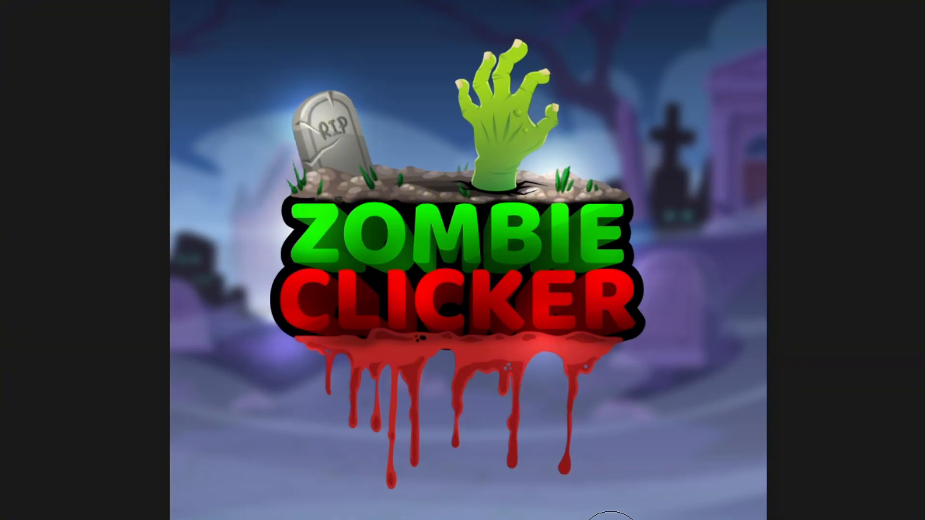
left_click(356, 348)
left_click(502, 117)
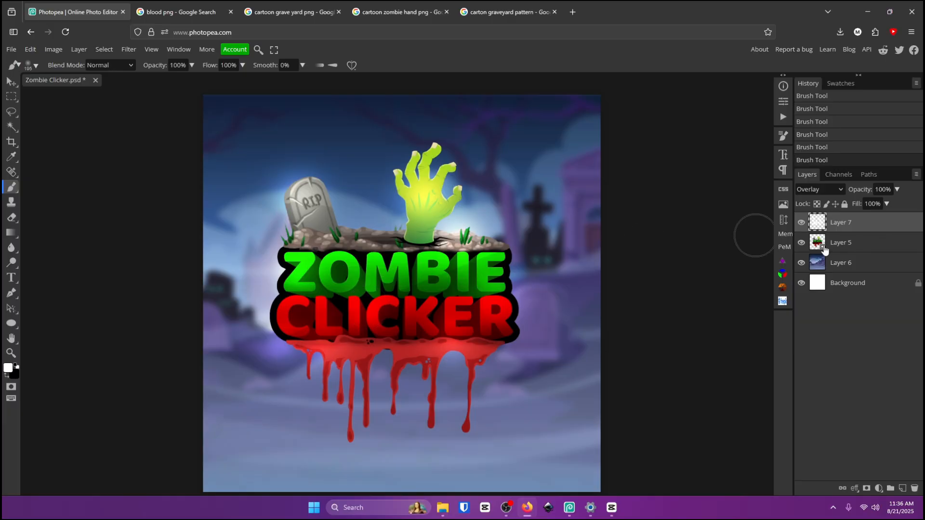
Give the logo smart object a drop shadow with a 90° angle, 52% opacity, 8% spread and 19 px size.
left_click(802, 242)
left_click(802, 242)
double_click(886, 248)
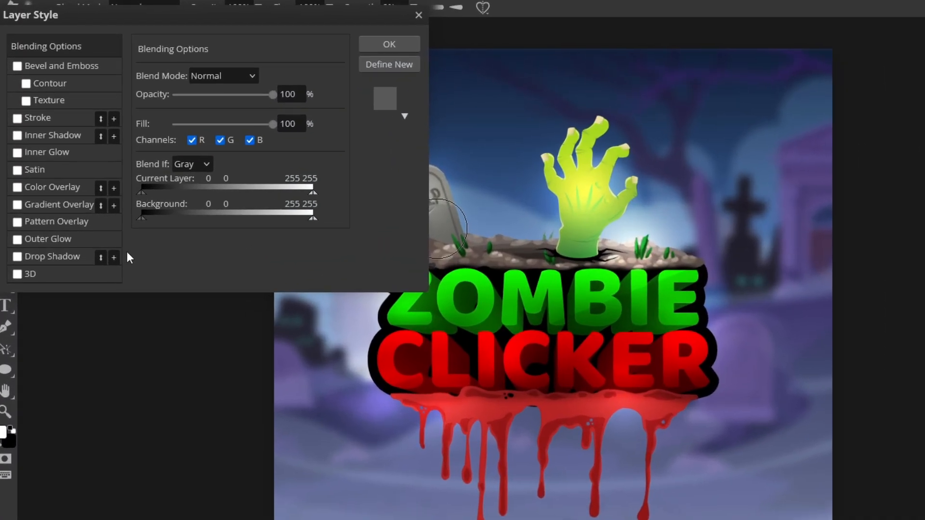
left_click(30, 245)
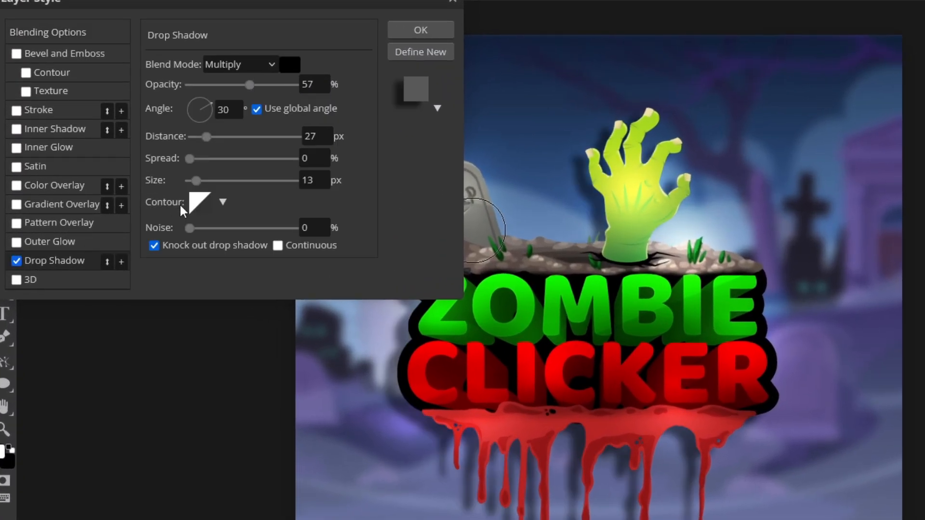
double_click(231, 116)
type("90")
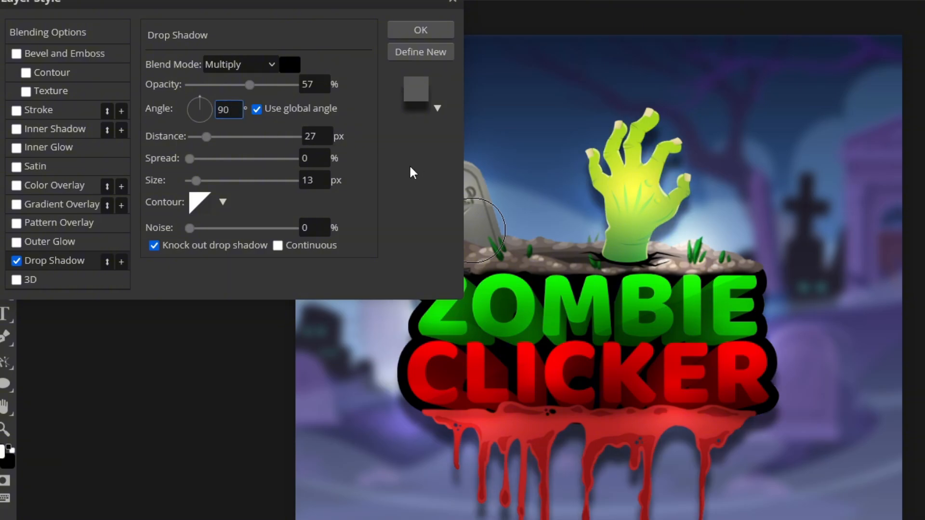
left_click_drag(190, 159, 199, 181)
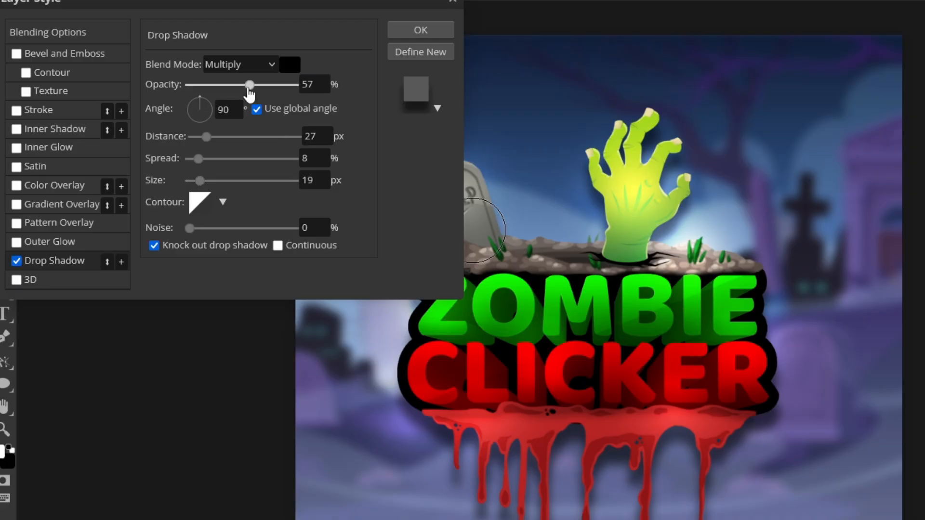
mouse_move(249, 85)
left_mouse_down()
mouse_move(265, 87)
mouse_move(228, 95)
mouse_move(245, 97)
left_mouse_up()
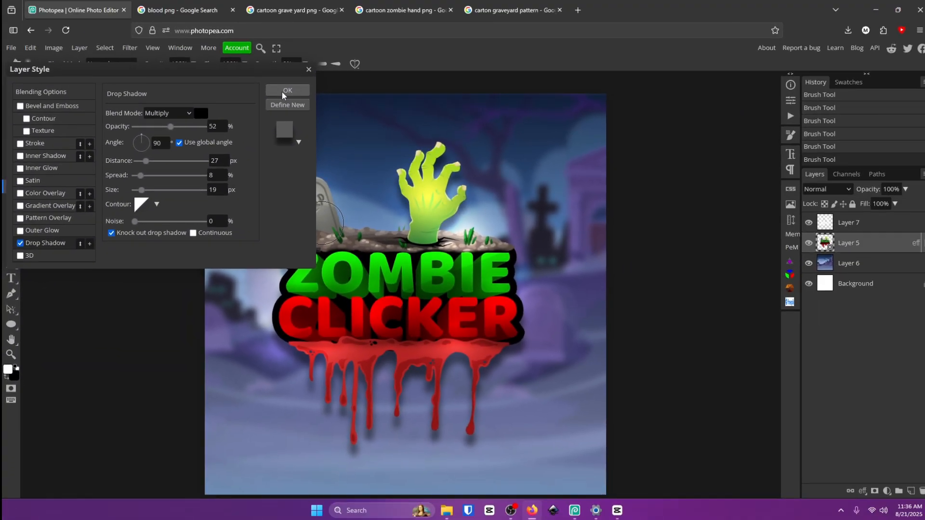
left_click(421, 30)
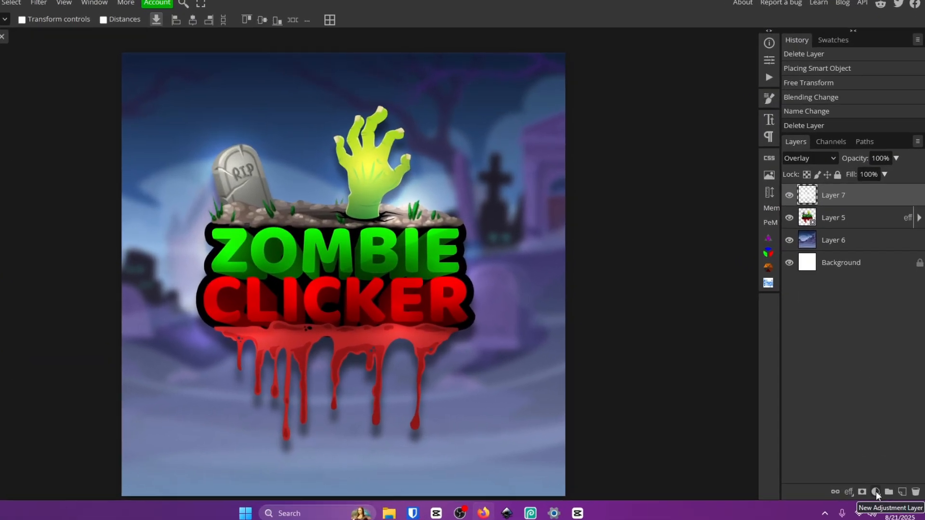
Add a Curves adjustment layer and lower the midtone point to input 63, output 50 to darken the image.
left_click(878, 488)
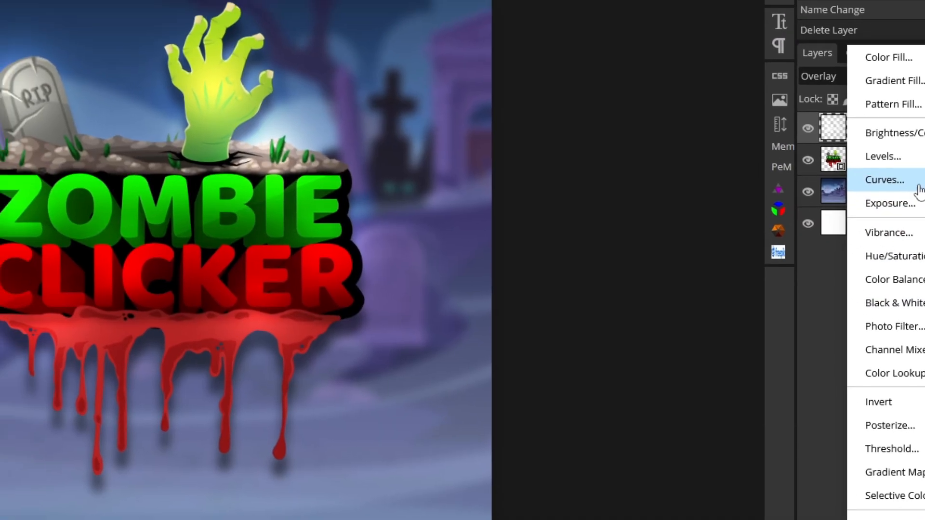
left_click(853, 141)
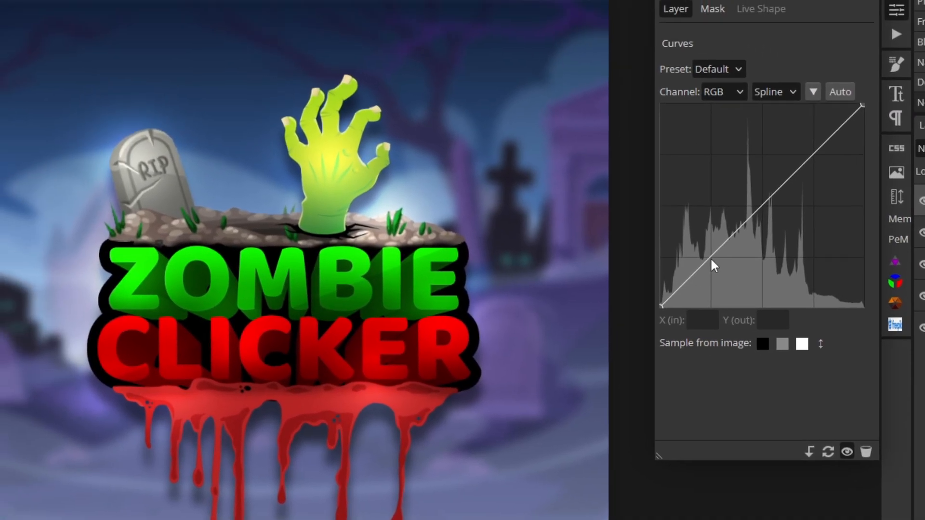
left_click_drag(710, 258, 710, 265)
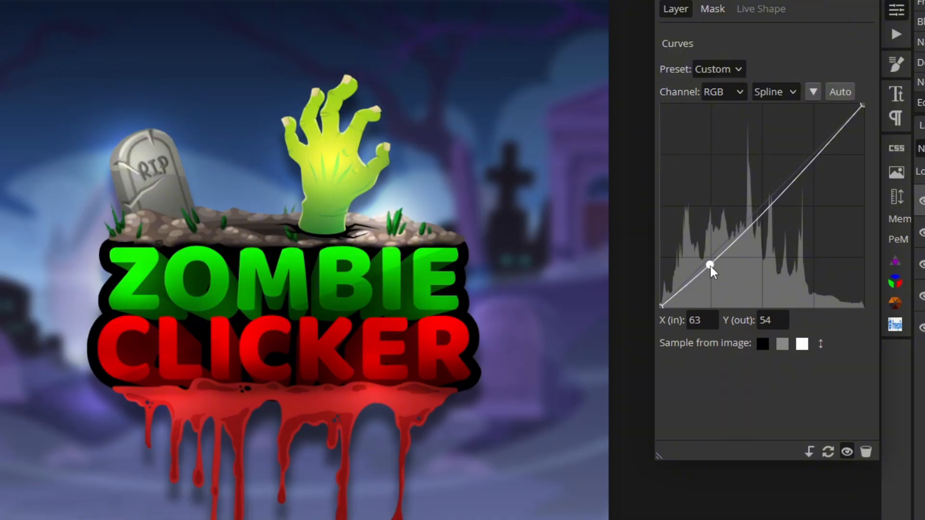
left_click_drag(710, 267, 711, 269)
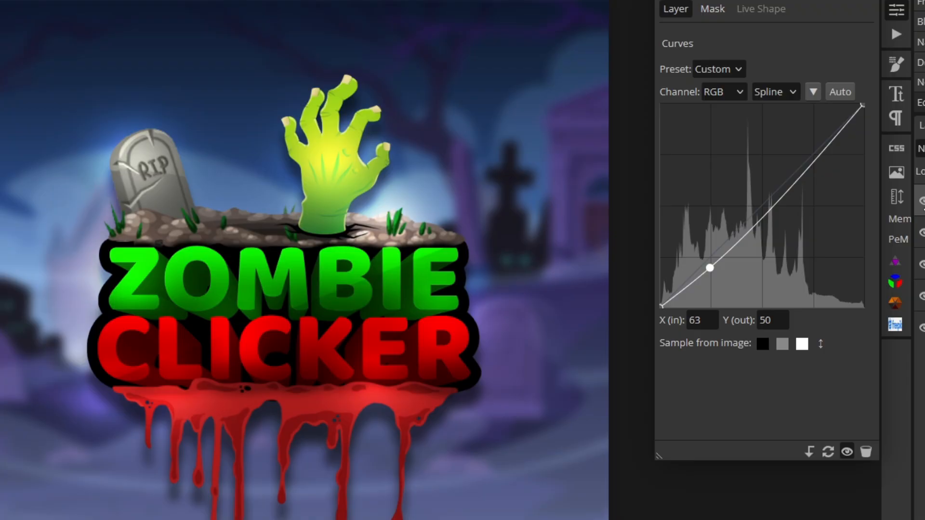
left_click(922, 201)
left_click(922, 201)
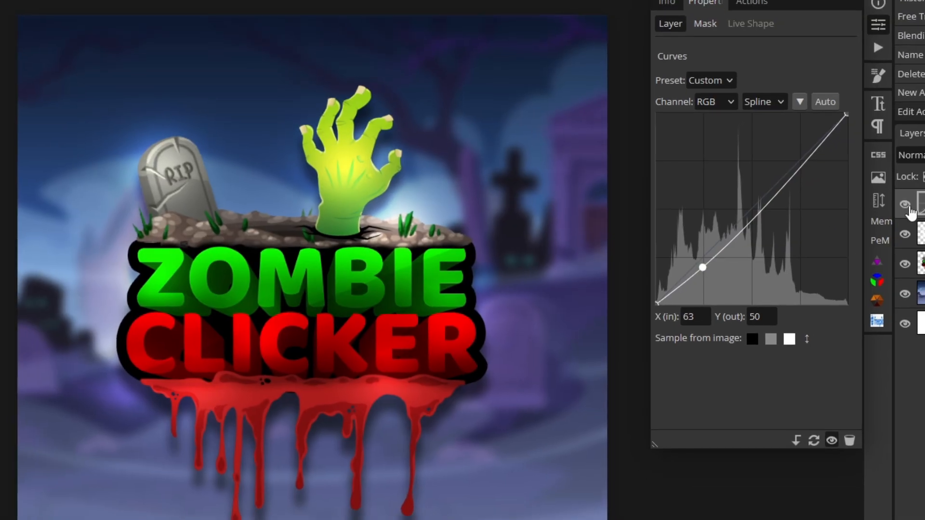
left_click(897, 10)
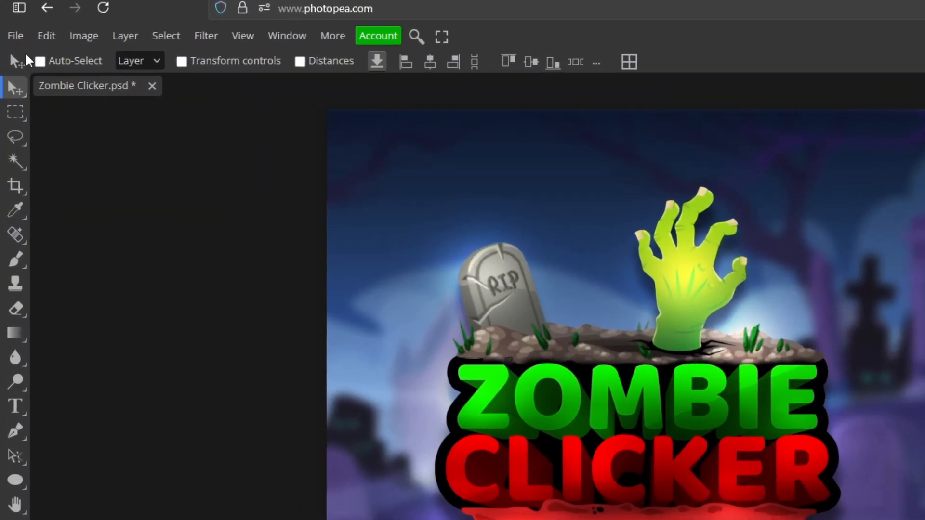
Export the design as a JPG named Zombie Clicker at 1000 × 1000 px and 100% quality.
left_click(12, 49)
mouse_move(103, 299)
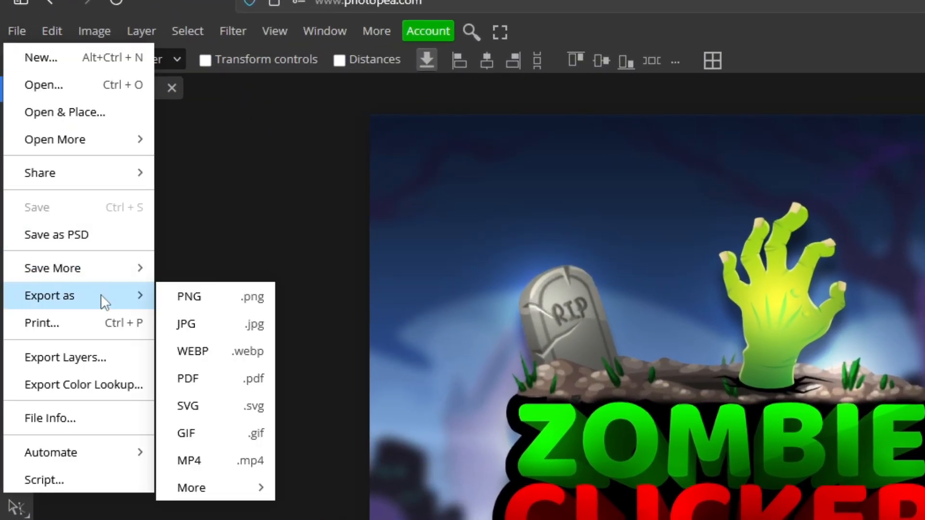
left_click(186, 325)
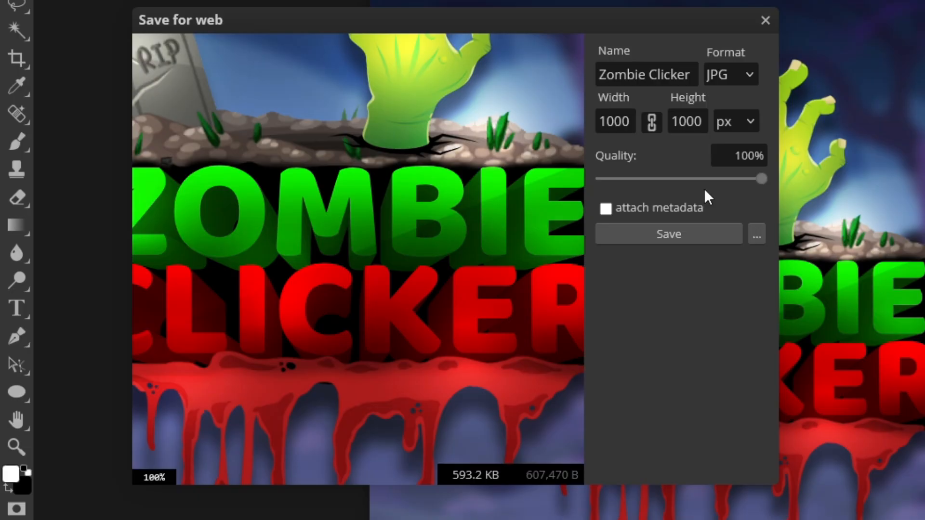
left_click(695, 233)
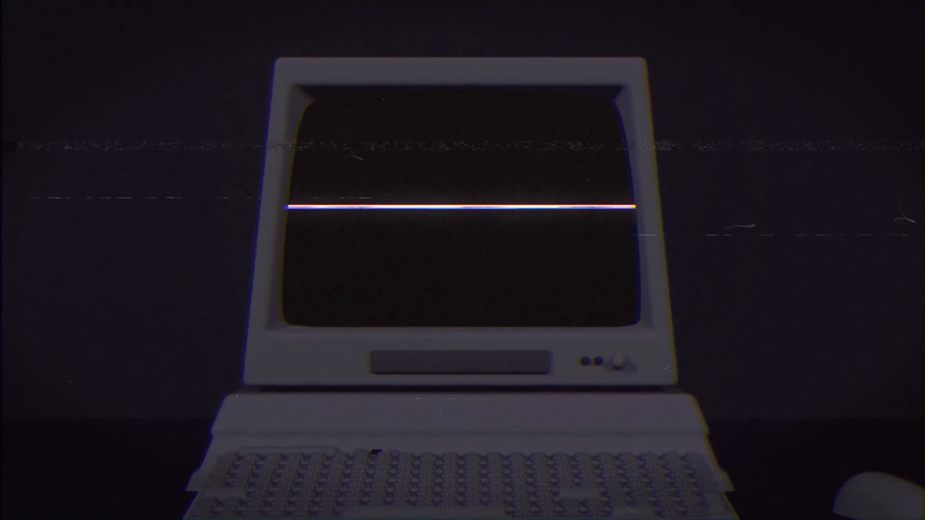